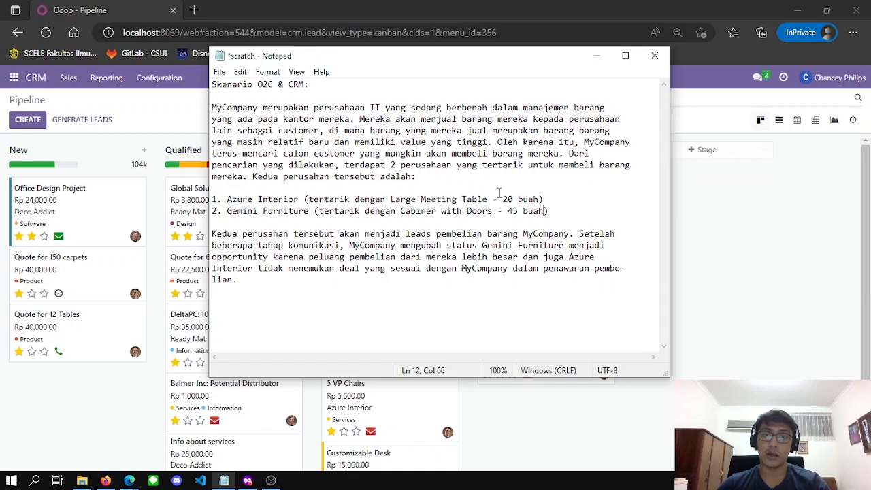
Review the Gemini Furniture scenario notes, then minimize Notepad to show the Odoo pipeline
left_click(537, 224)
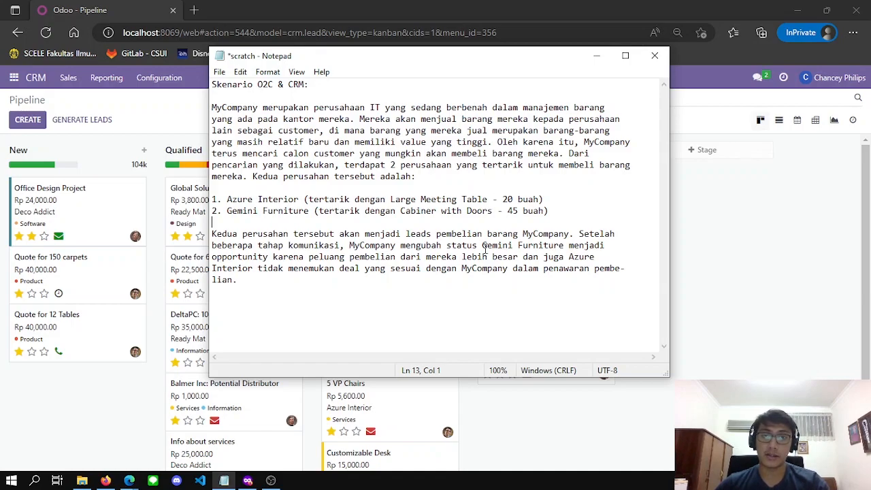
left_click(484, 246)
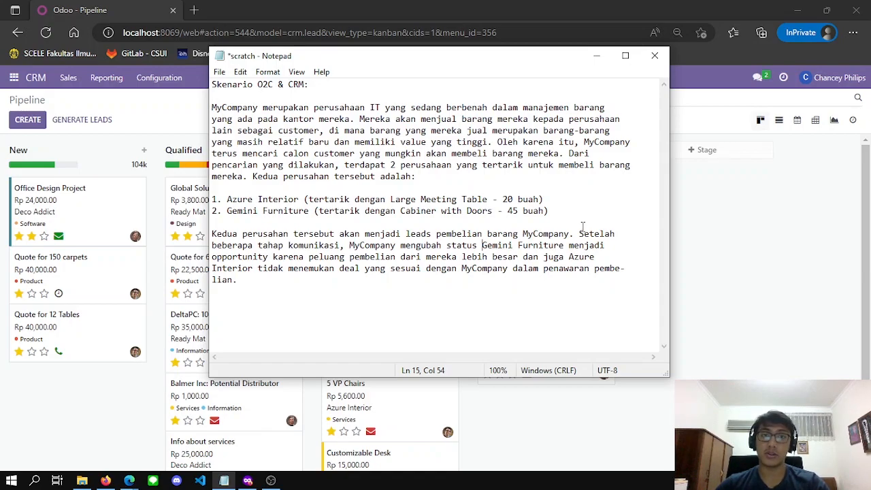
left_click(596, 56)
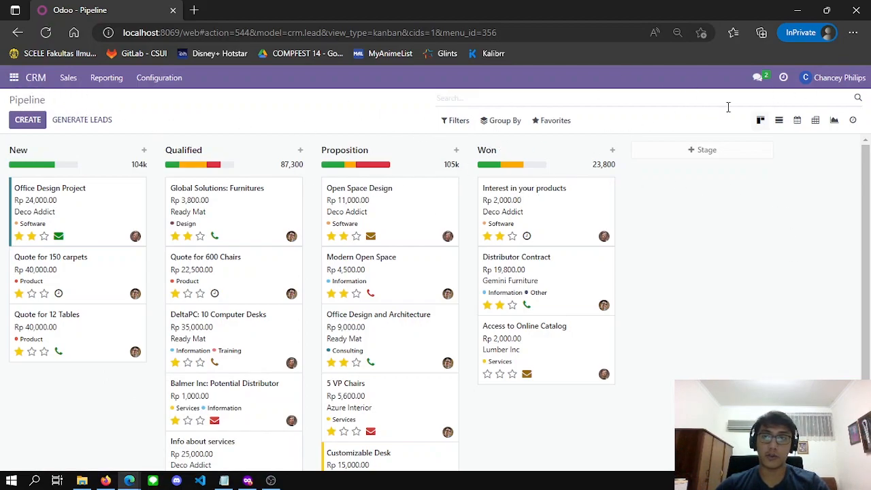
mouse_move(129, 480)
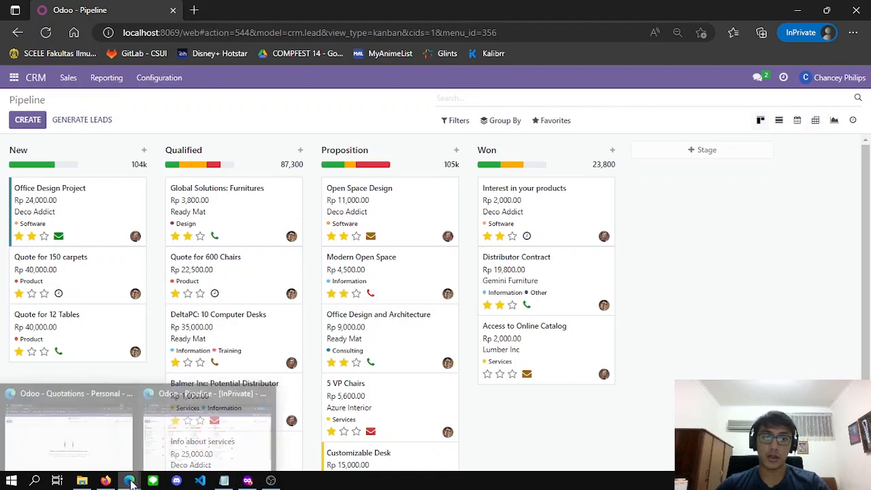
left_click(102, 430)
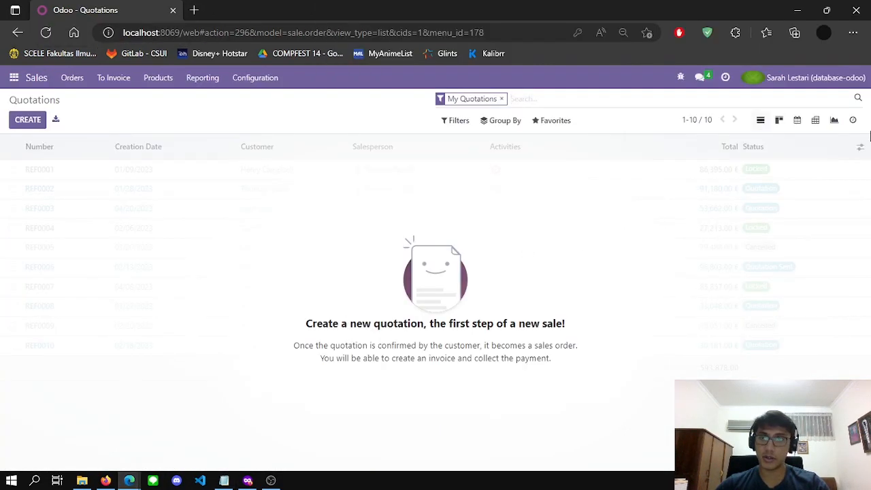
left_click(106, 480)
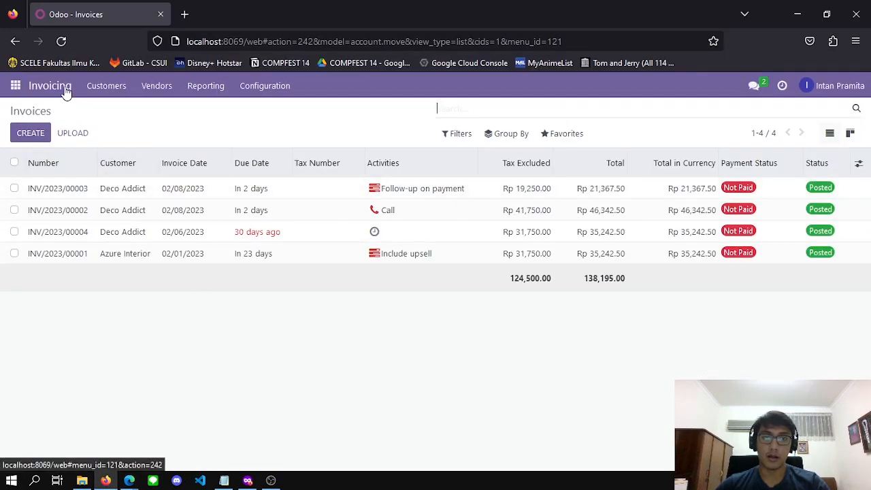
left_click(246, 481)
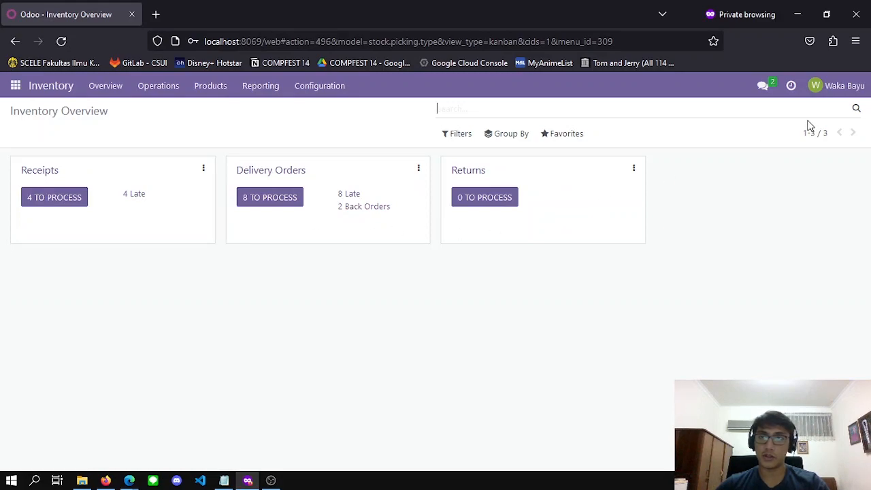
left_click(798, 14)
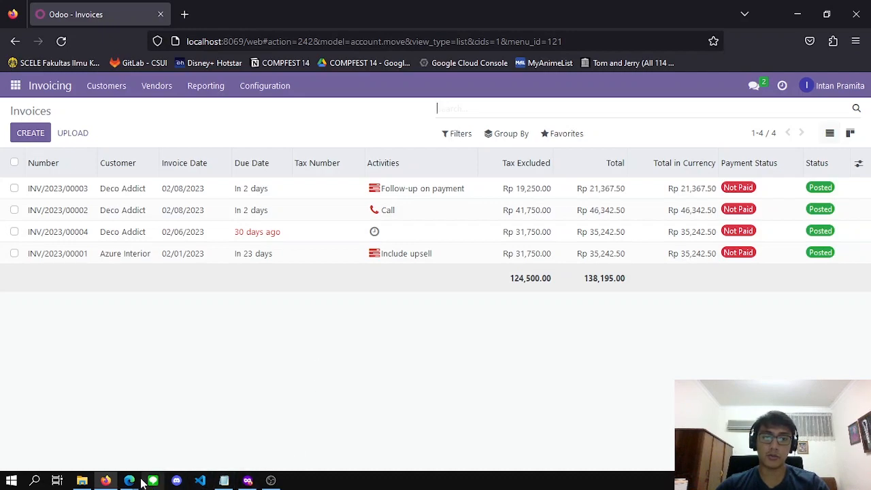
mouse_move(136, 482)
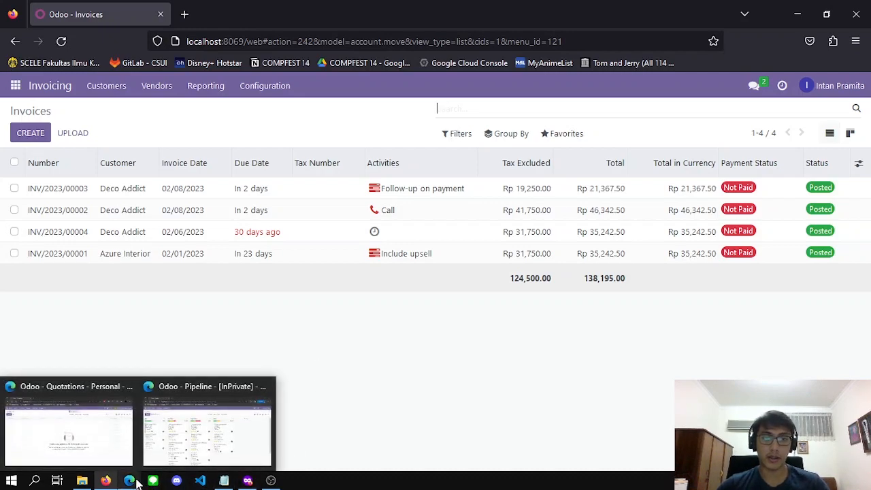
left_click(217, 418)
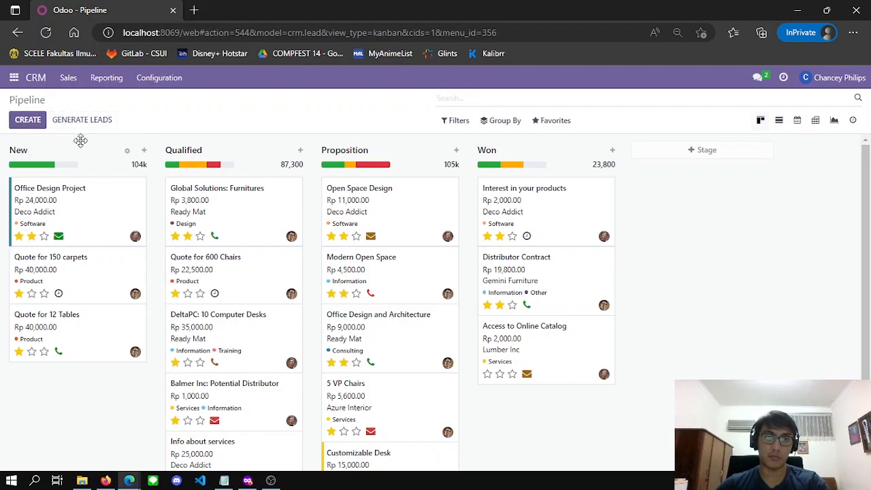
Show all opportunities and start a New-stage opportunity for Azure Interior
left_click(31, 80)
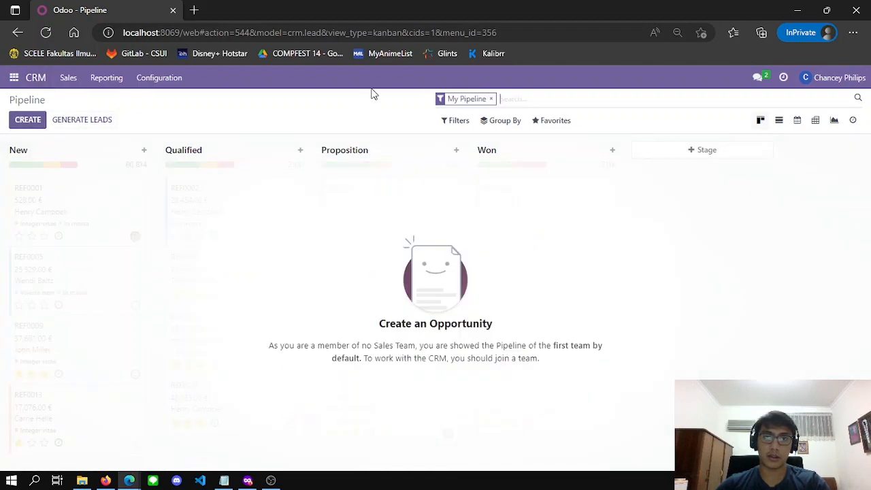
left_click(491, 99)
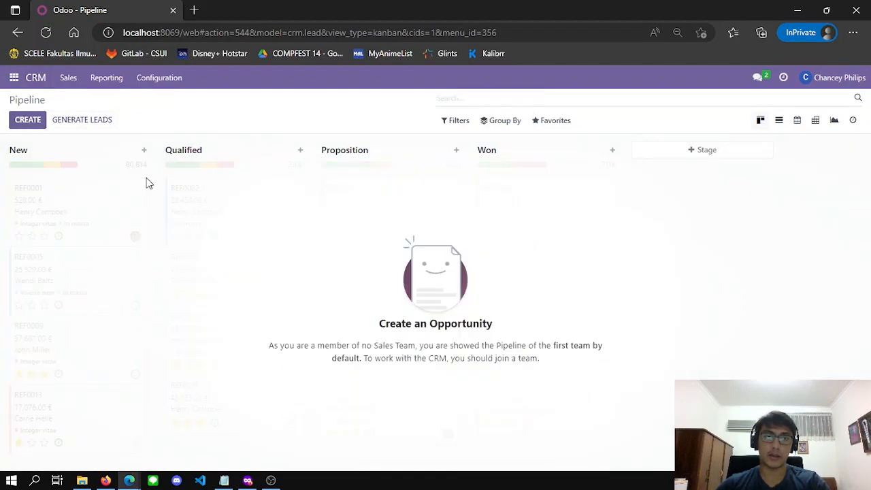
left_click(28, 122)
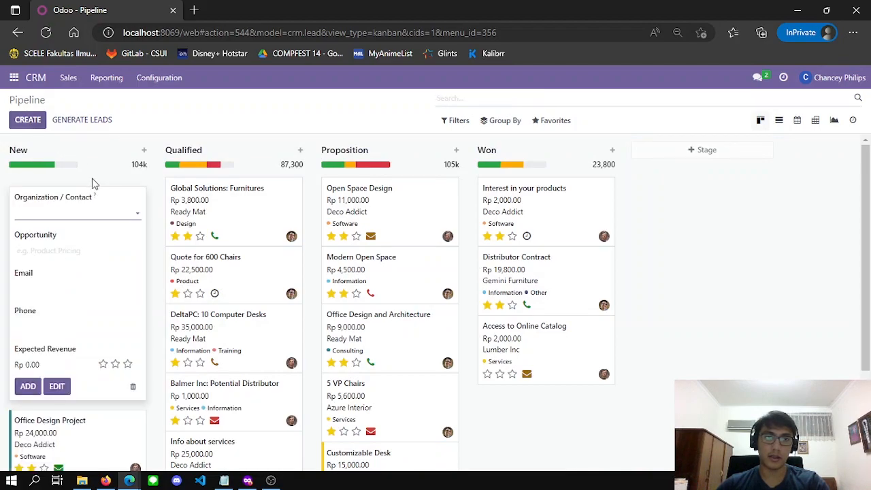
left_click(125, 213)
type("azure")
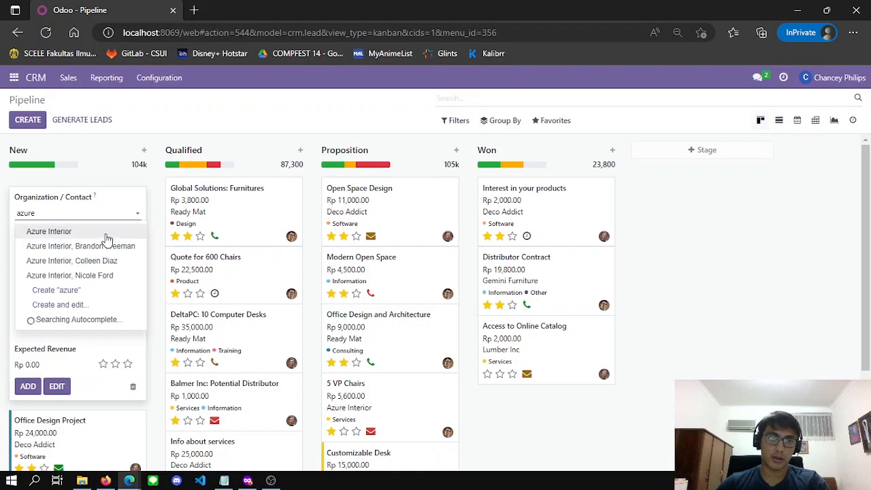
left_click(104, 234)
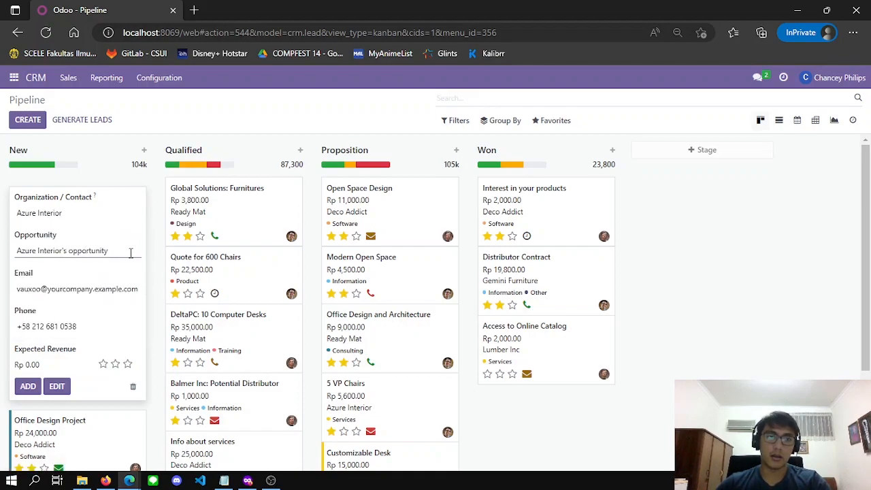
Name the opportunity 'Large Meeting Table Deal' after checking the product in the notes
triple_click(134, 251)
key("BackSpace")
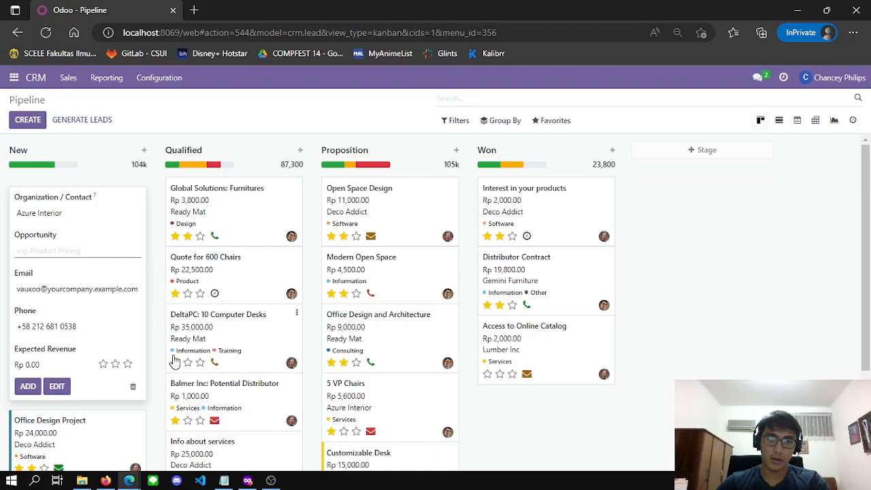
left_click(224, 481)
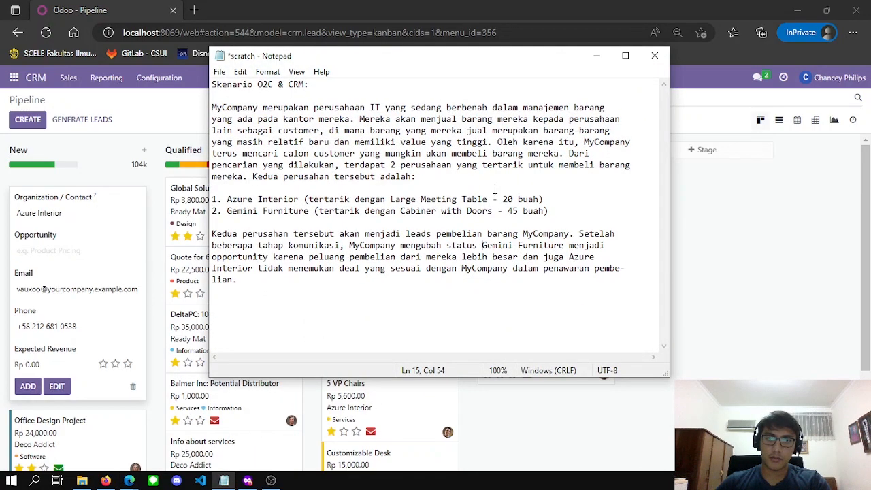
left_click_drag(391, 199, 488, 199)
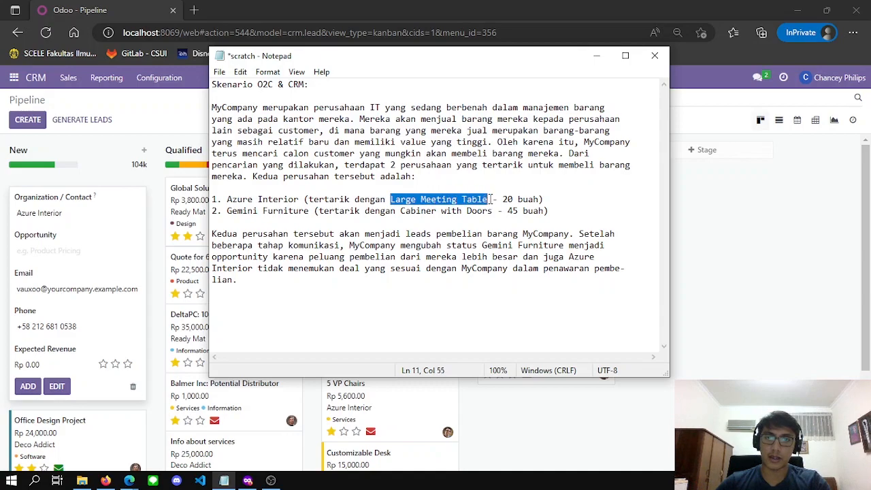
left_click(594, 56)
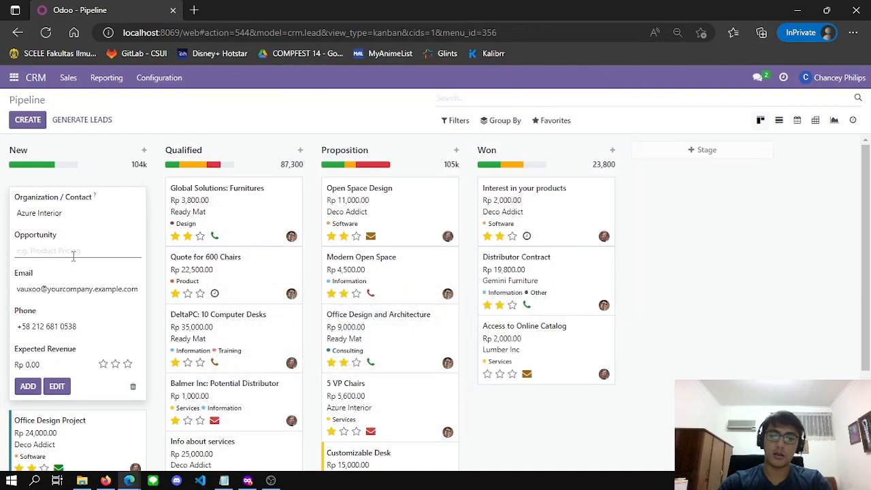
type("Lar")
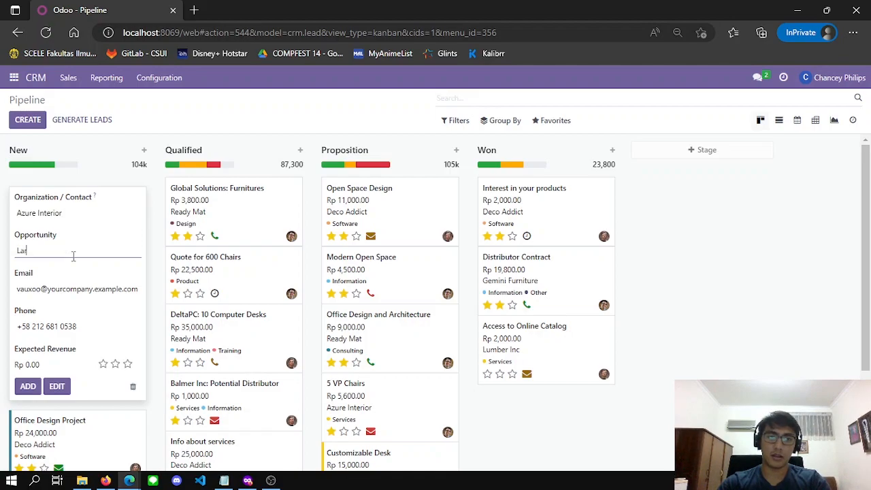
type("ge Meeting Table")
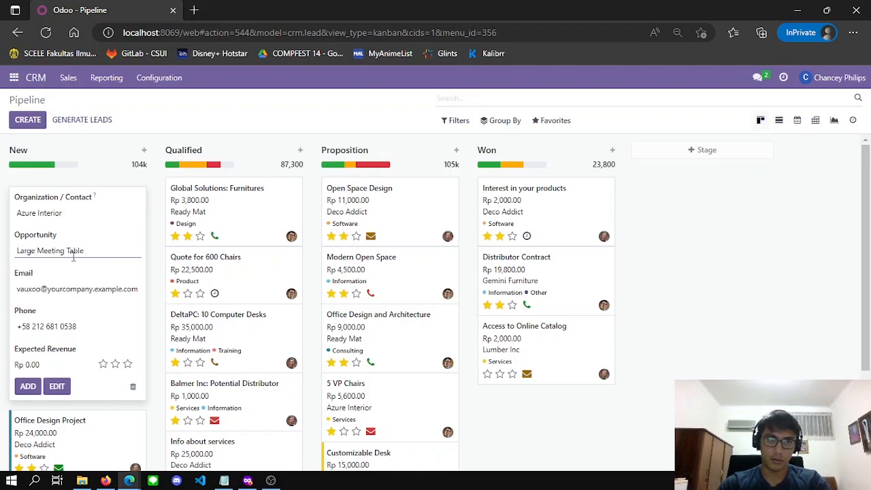
type(" Deal")
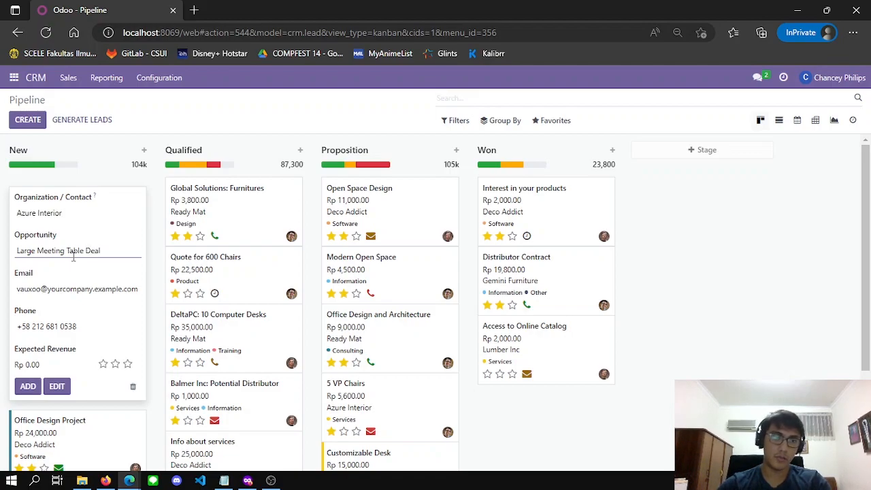
Replace the contact email, set expected revenue to Rp 60,000,000.00, and add the opportunity
left_click(93, 288)
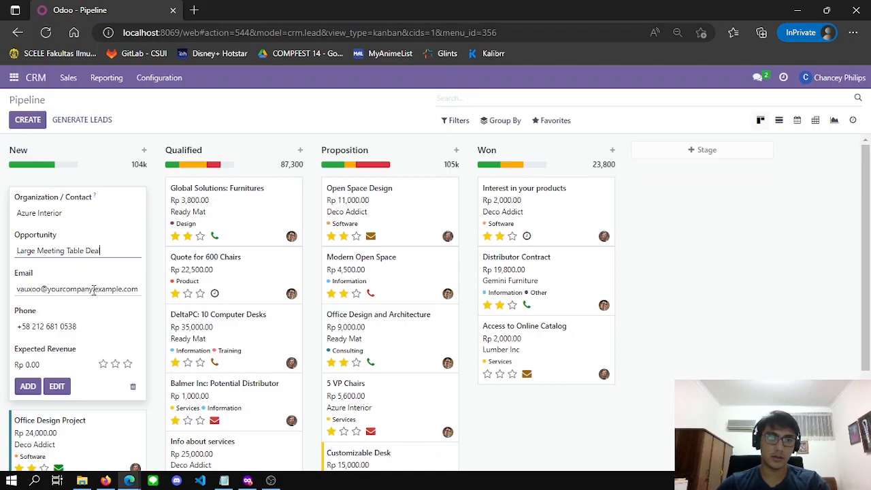
triple_click(45, 289)
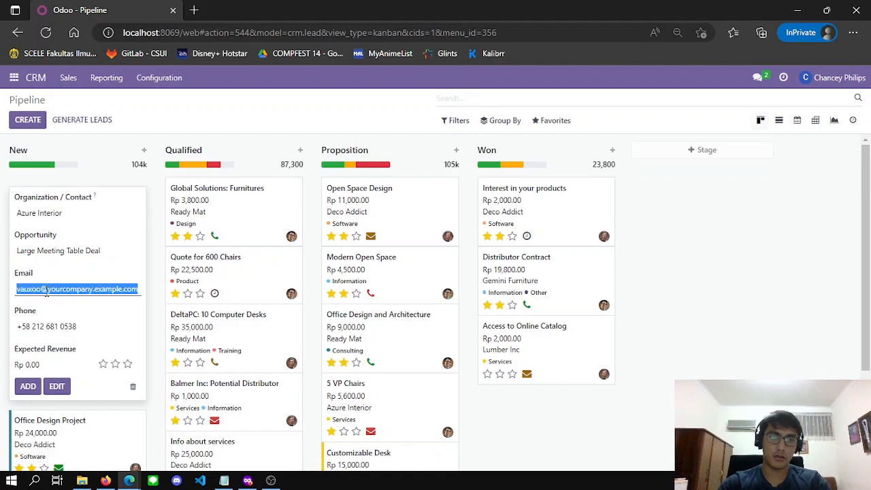
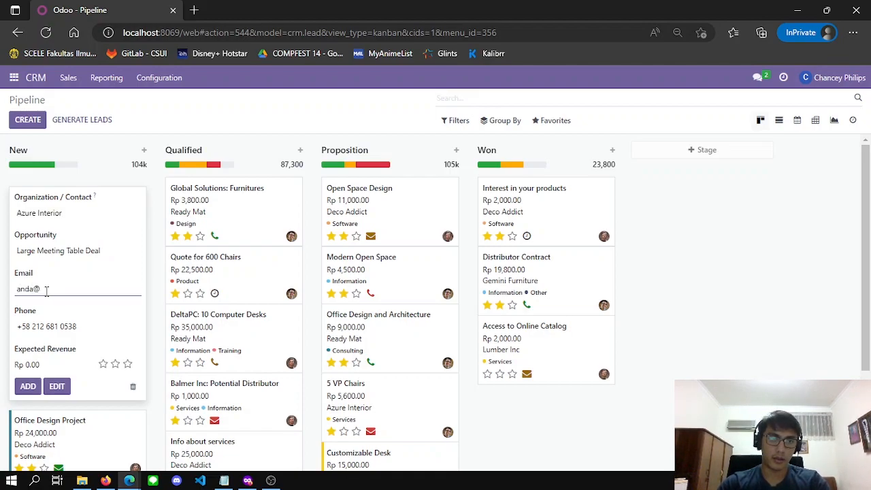
left_click(76, 329)
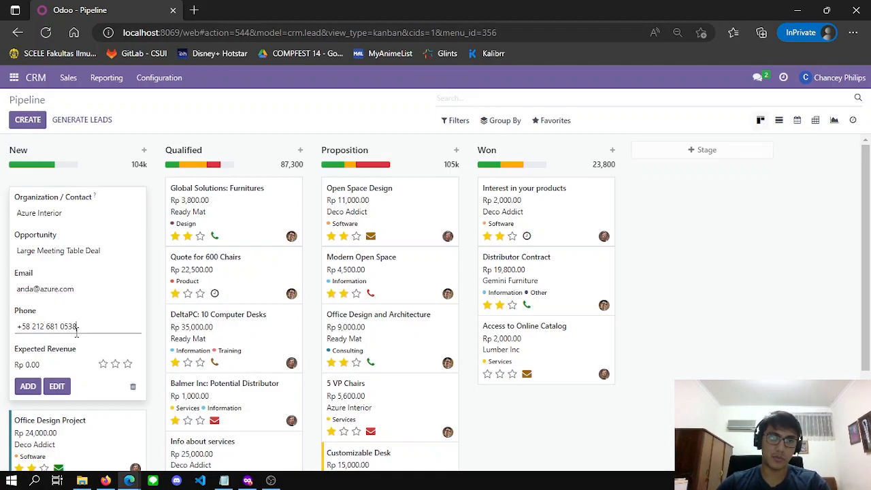
left_click(40, 366)
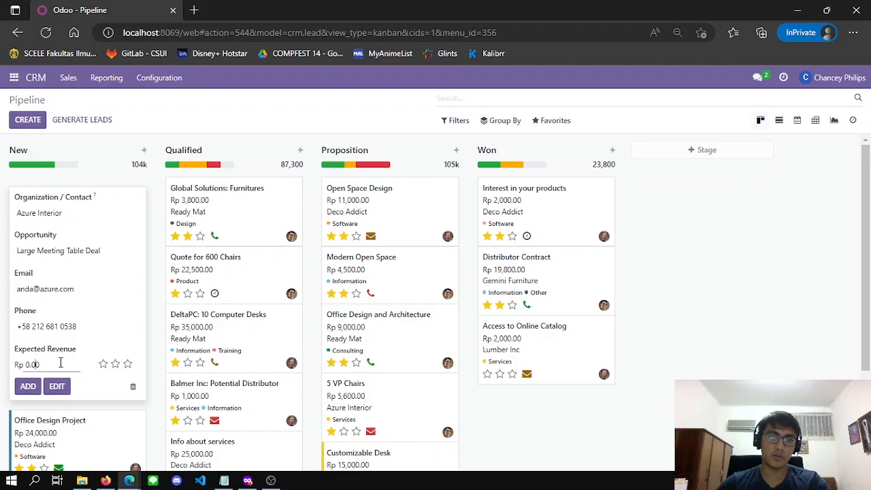
double_click(60, 363)
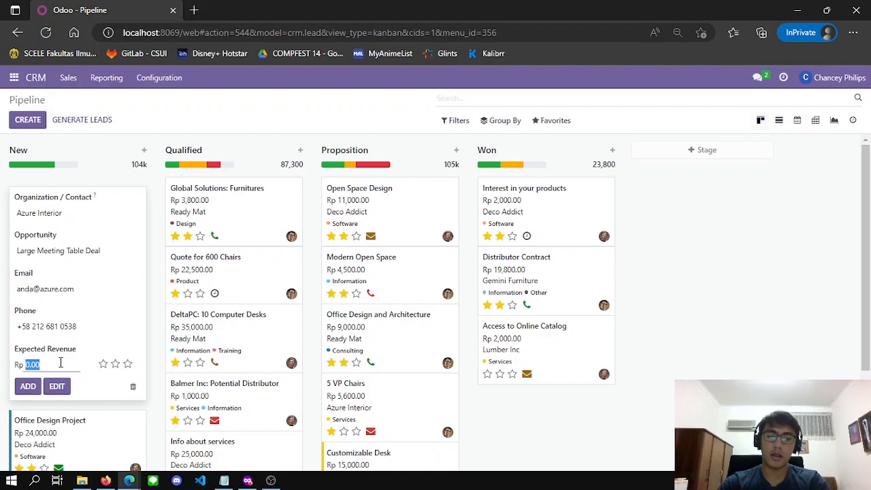
type("50")
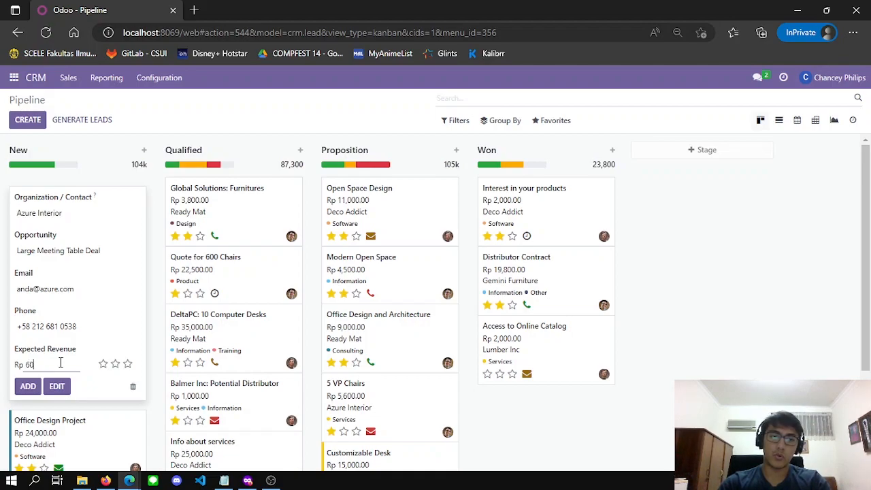
type("000000")
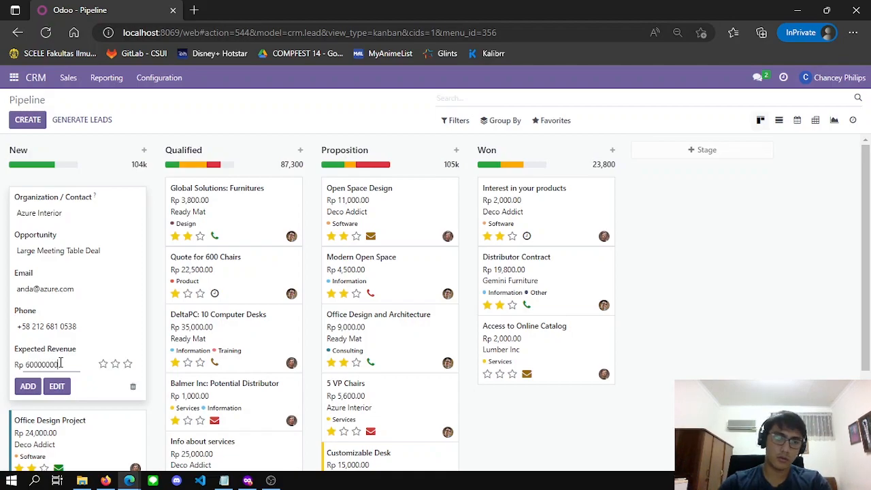
left_click(117, 332)
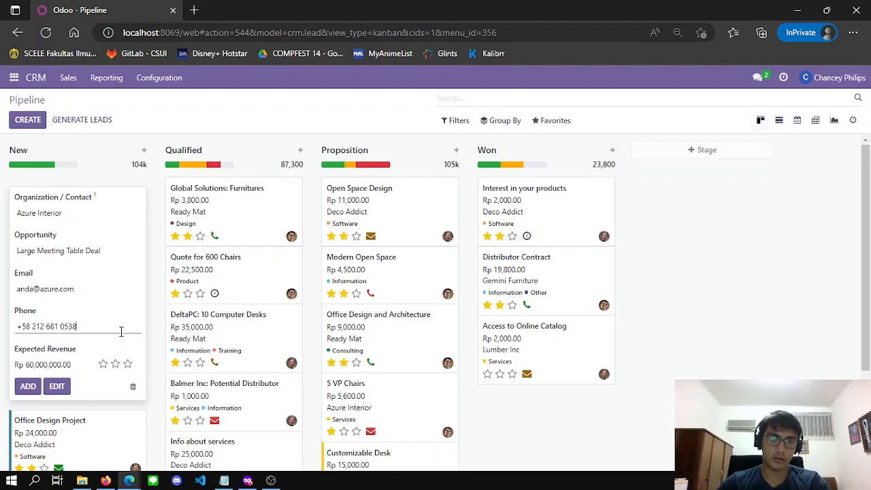
left_click(28, 392)
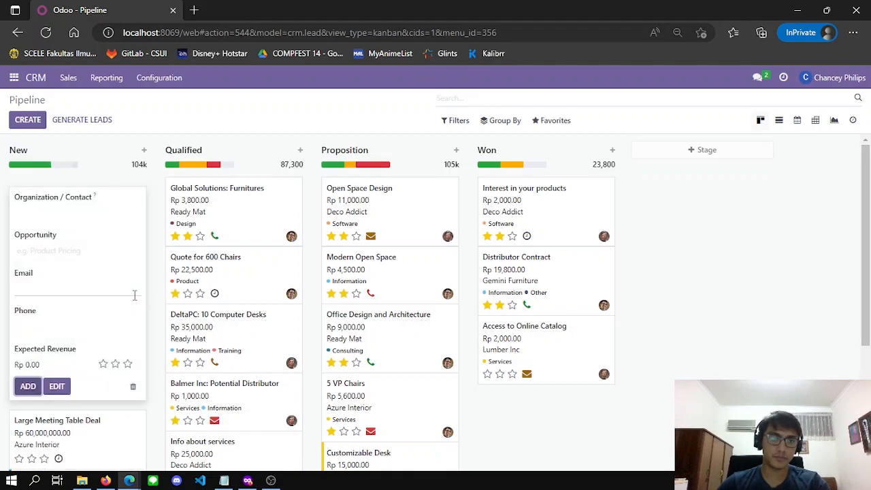
left_click(699, 271)
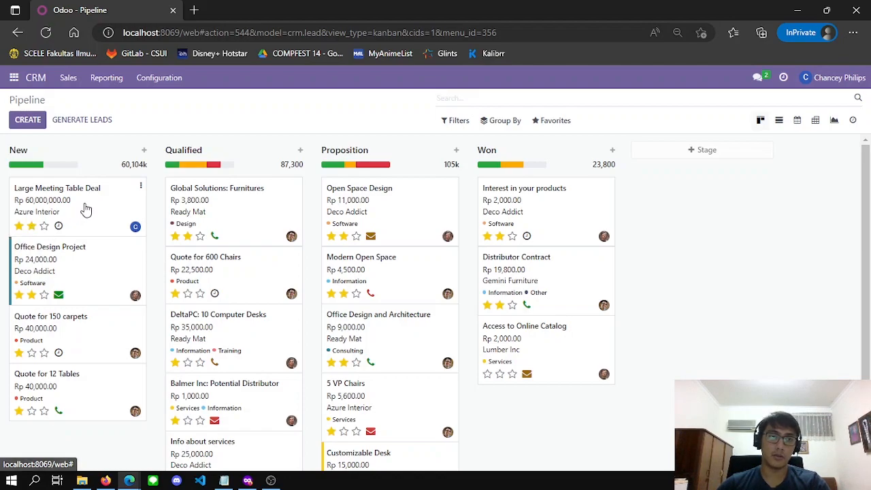
left_click(31, 121)
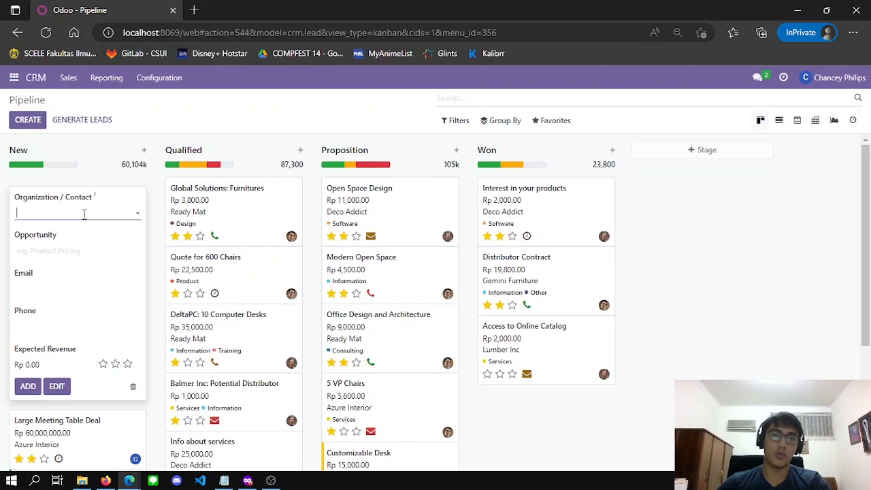
Choose Gemini Furniture as the new opportunity's organization
left_click(224, 480)
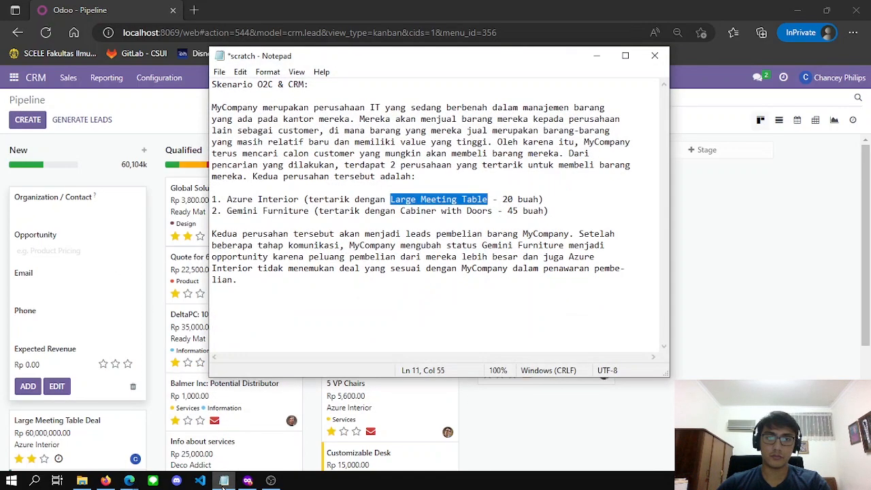
left_click(224, 480)
left_click(73, 206)
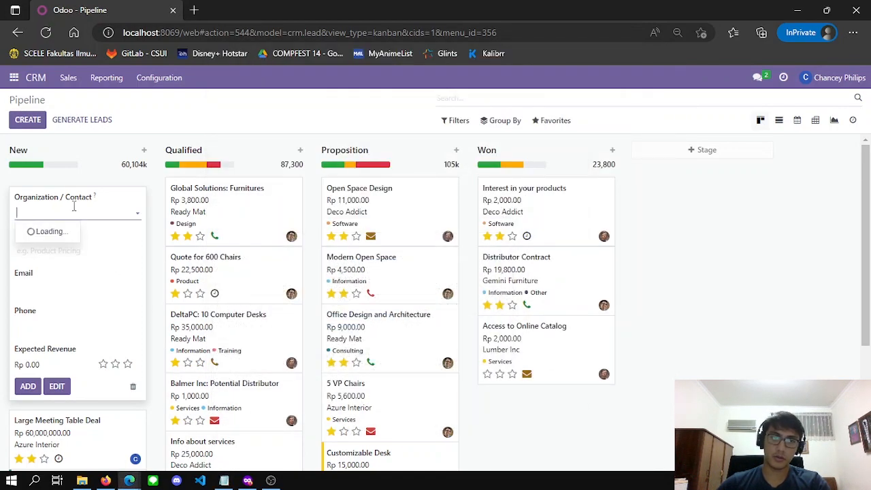
type("Gemini Furniture")
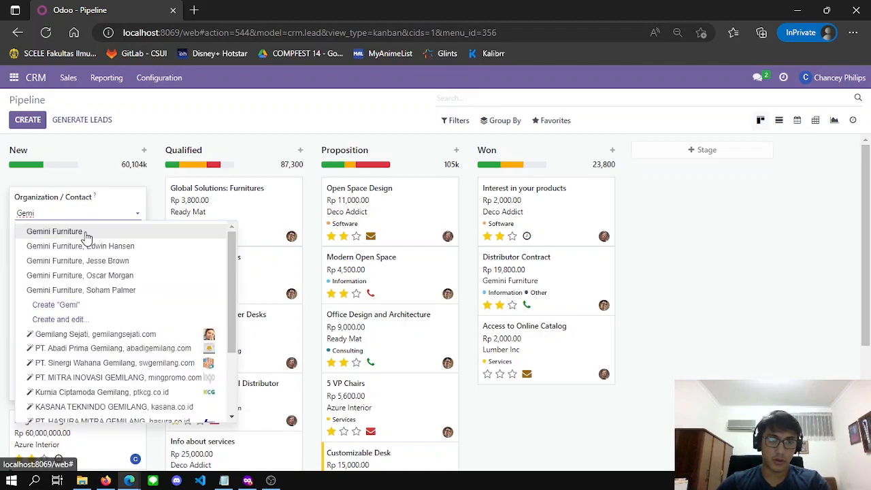
left_click(83, 232)
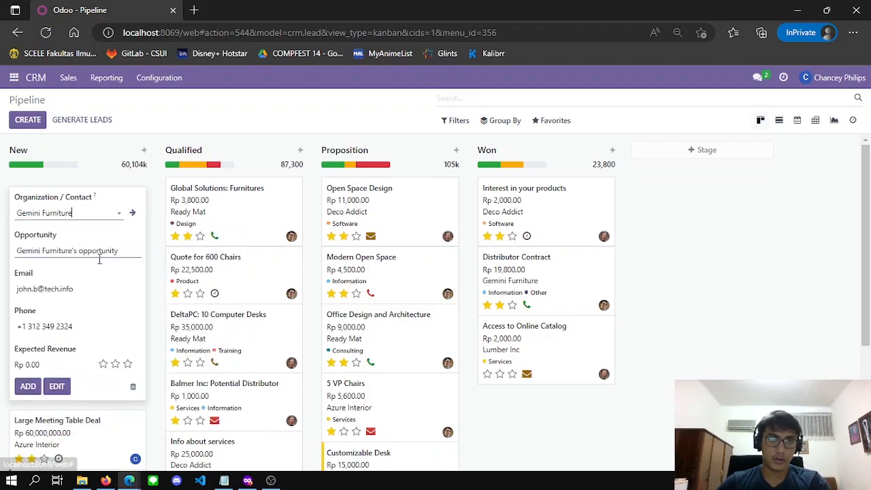
left_click(224, 480)
left_click(457, 213)
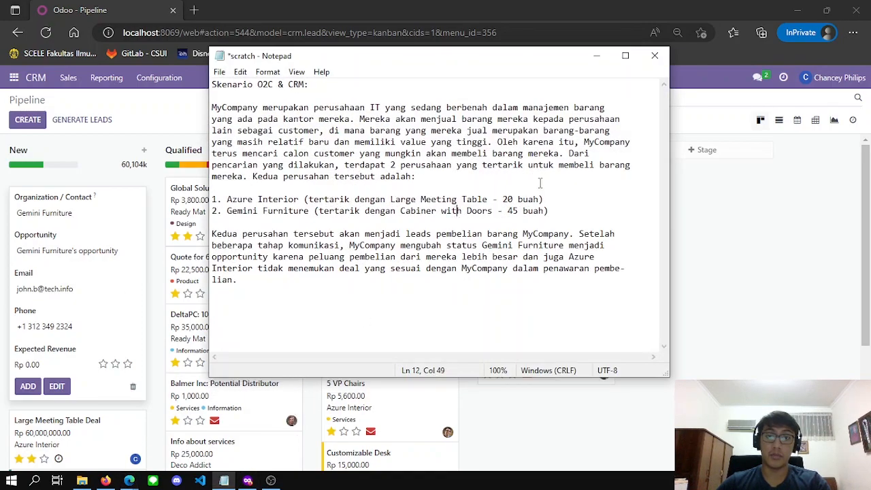
left_click(596, 56)
Rename the opportunity to 'Cabinet with Doors deal' and replace the contact email
triple_click(86, 252)
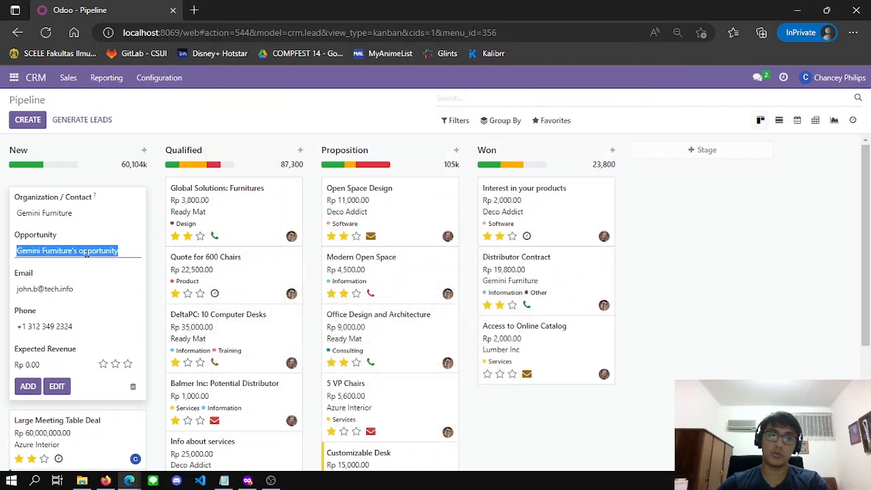
type("Cabinet with")
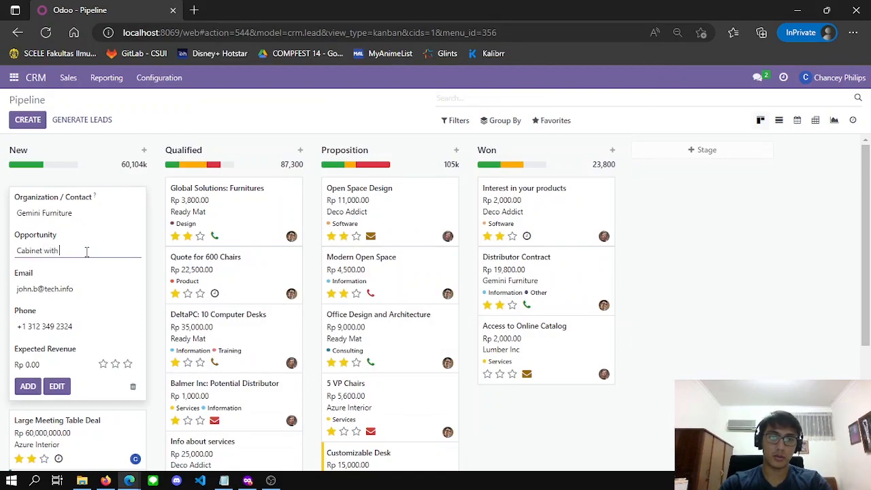
type("Doors deal")
left_click(85, 289)
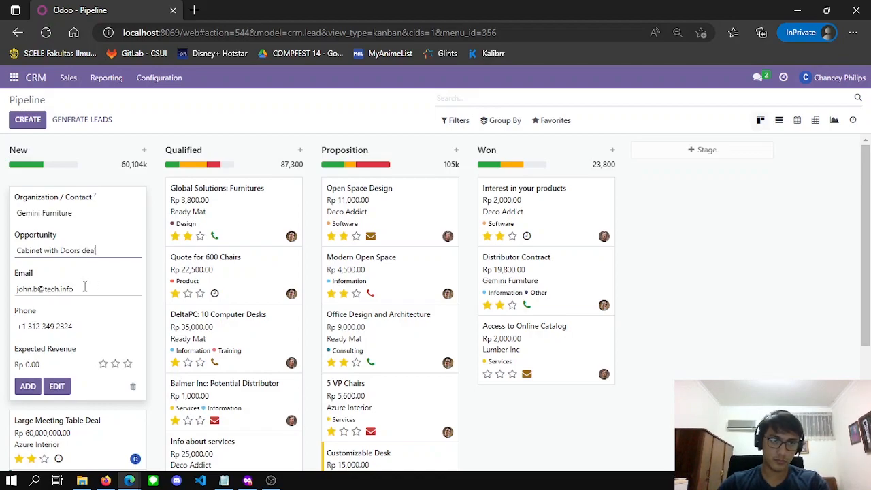
key("BackSpace")
key("BackSpace")
key("BackSpace")
key("BackSpace")
key("BackSpace")
key("BackSpace")
key("BackSpace")
key("BackSpace")
key("BackSpace")
key("BackSpace")
key("BackSpace")
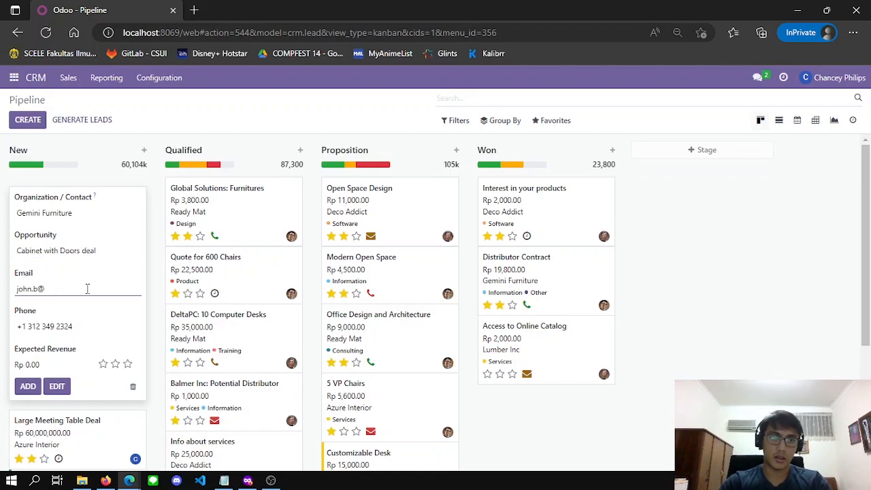
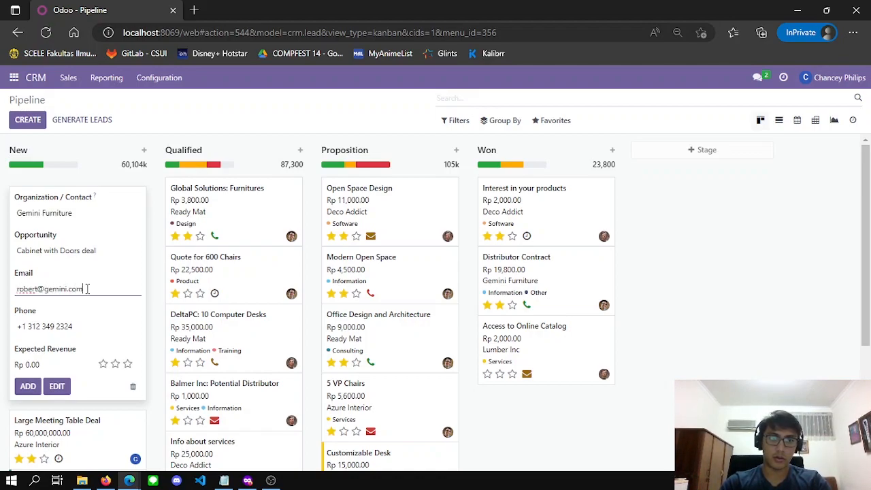
Enter expected revenue 70000000, add the opportunity, and close the empty quick-create form
left_click(61, 362)
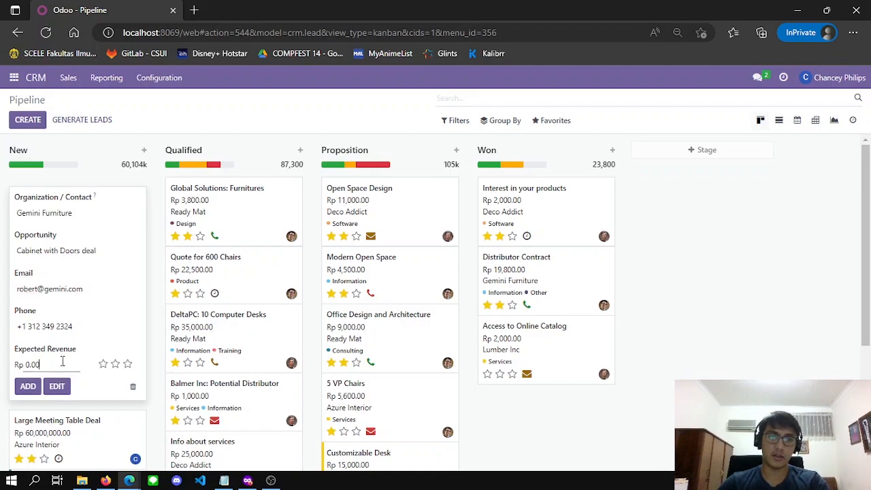
key("BackSpace")
key("BackSpace")
key("BackSpace")
key("BackSpace")
type("70000000")
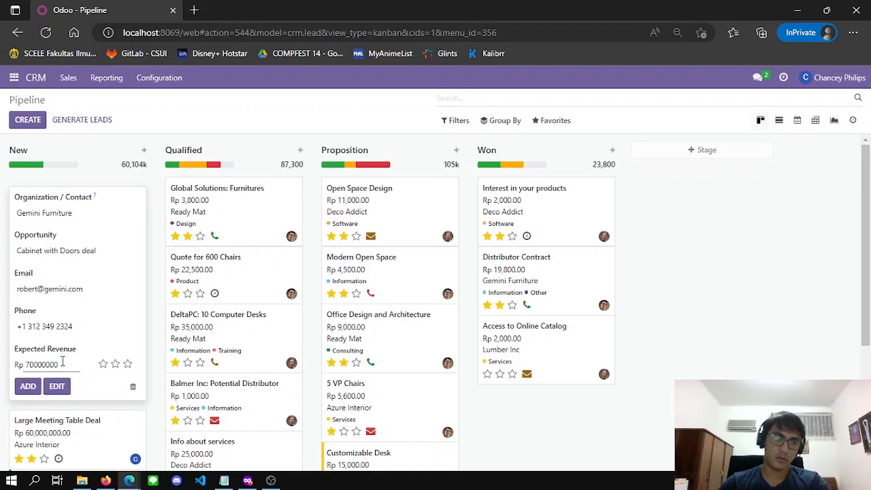
left_click(28, 386)
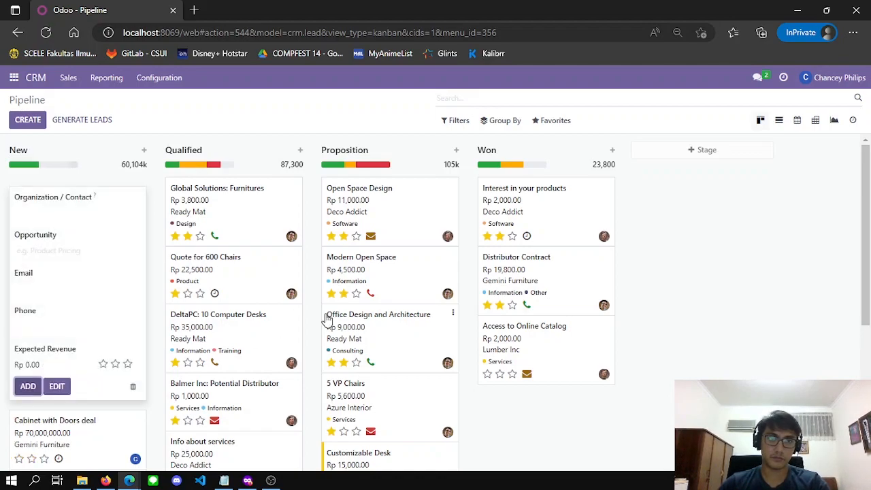
left_click(684, 282)
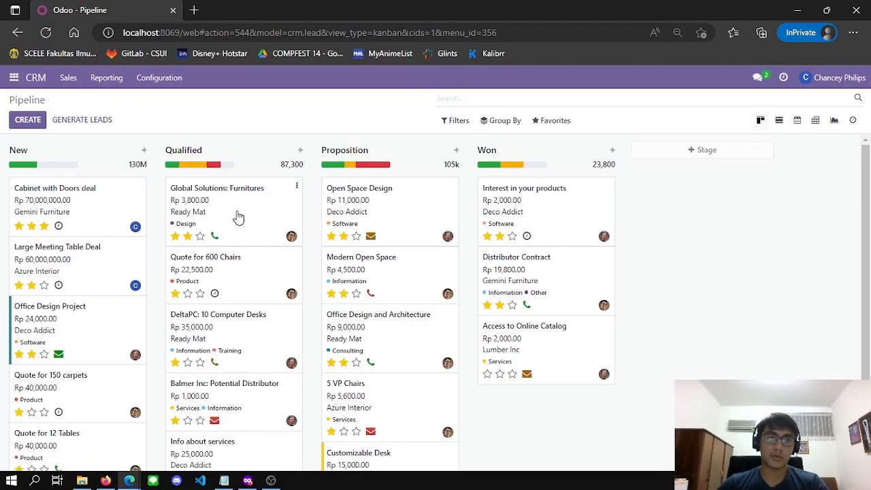
Mark the Large Meeting Table Deal as lost with reason 'Not enough stock'
left_click(105, 269)
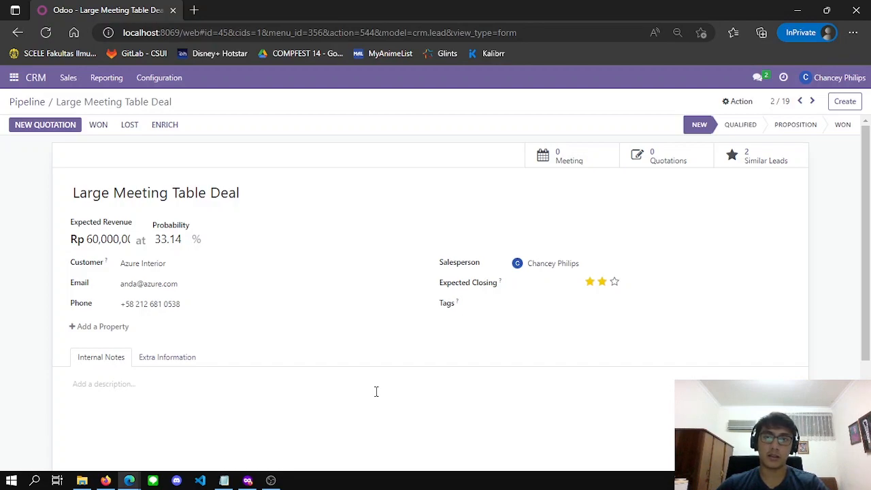
left_click(130, 126)
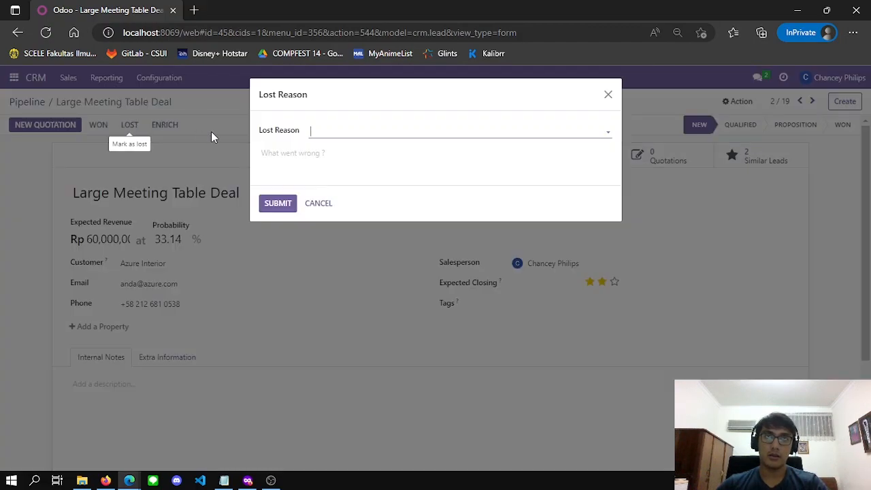
left_click(396, 130)
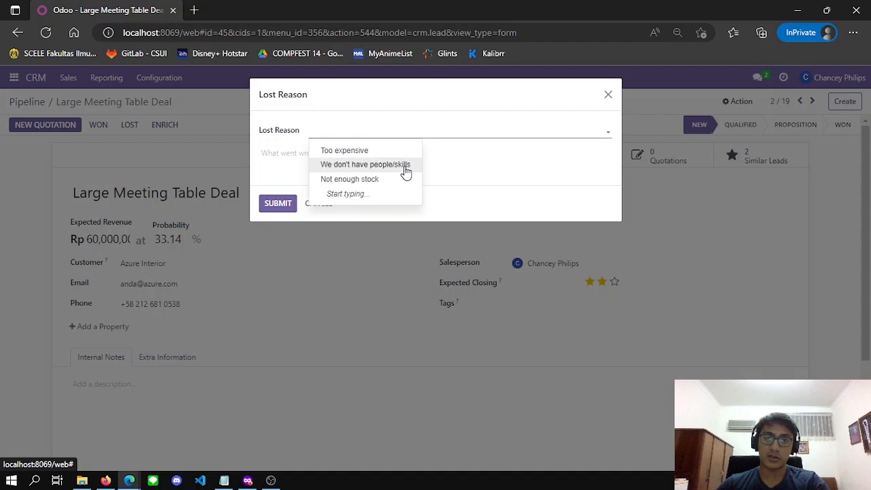
left_click(362, 181)
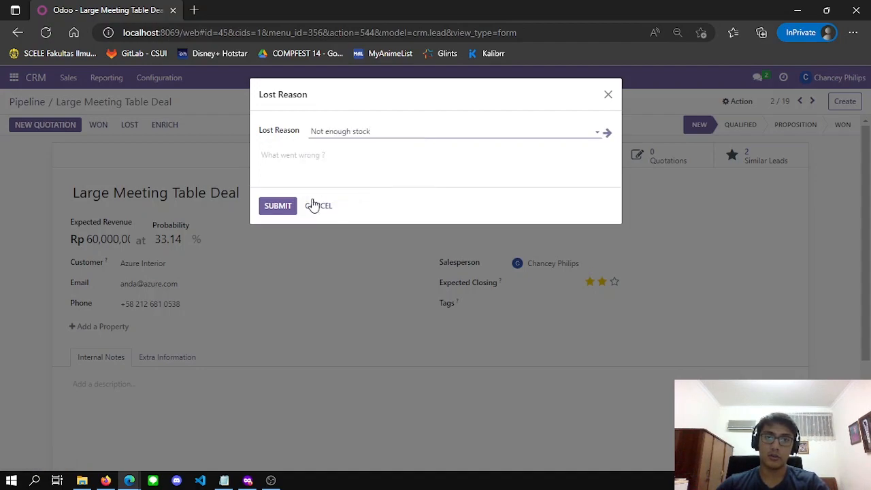
left_click(285, 206)
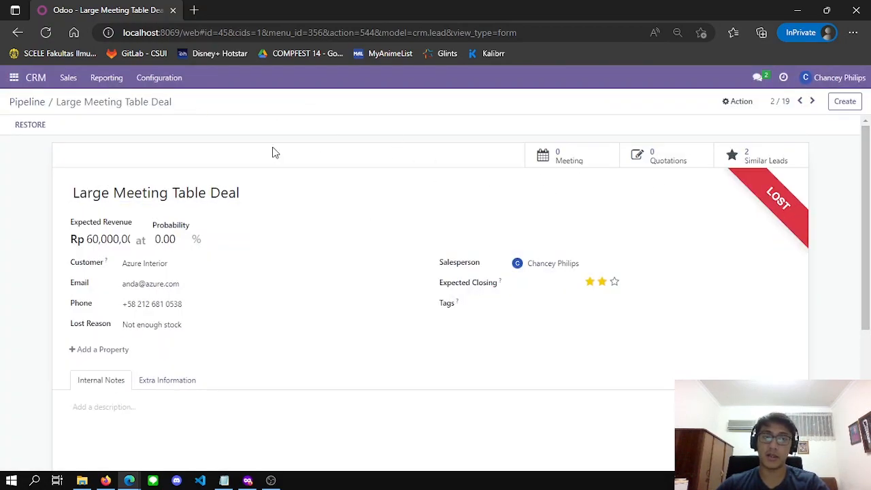
Return to the pipeline and remove the My Pipeline filter to show all leads
left_click(38, 79)
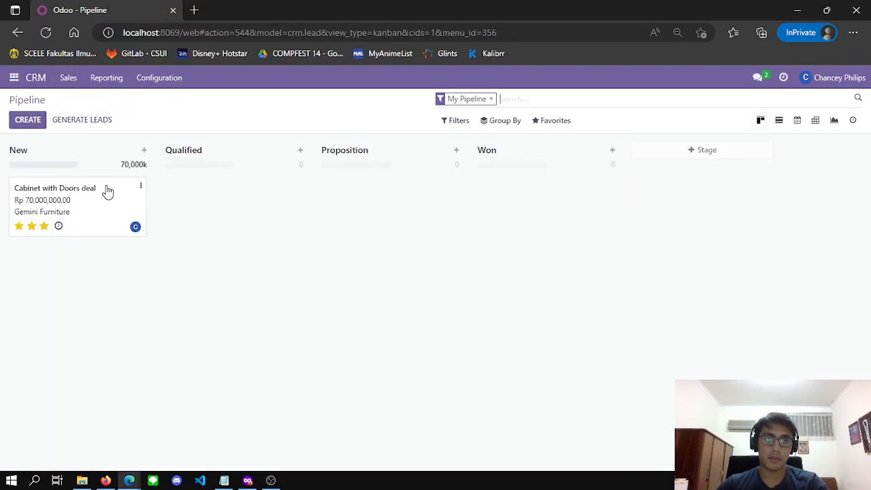
left_click(490, 98)
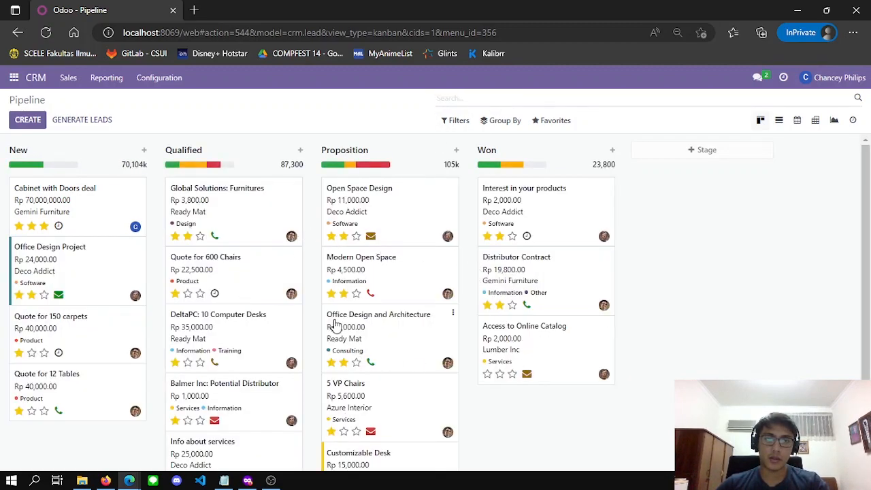
scroll(480, 353, "down", 2)
scroll(521, 363, "up", 2)
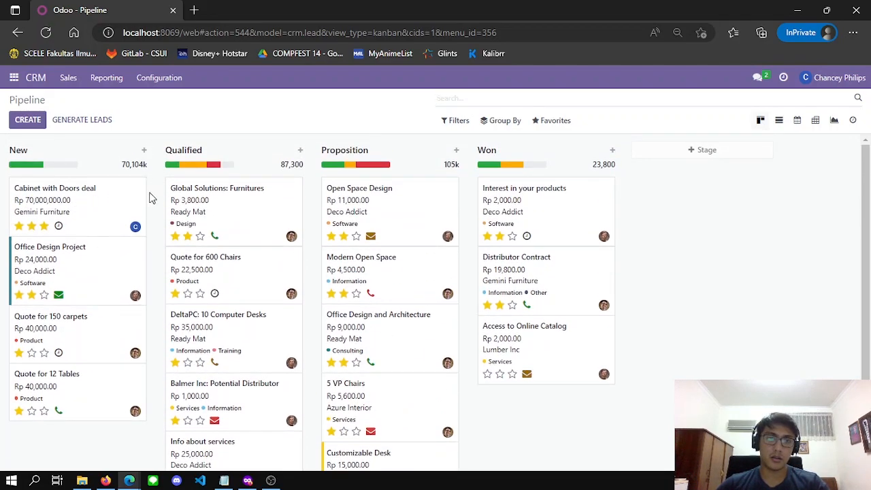
Open the Cabinet with Doors deal and give it the Product tag
left_click(114, 208)
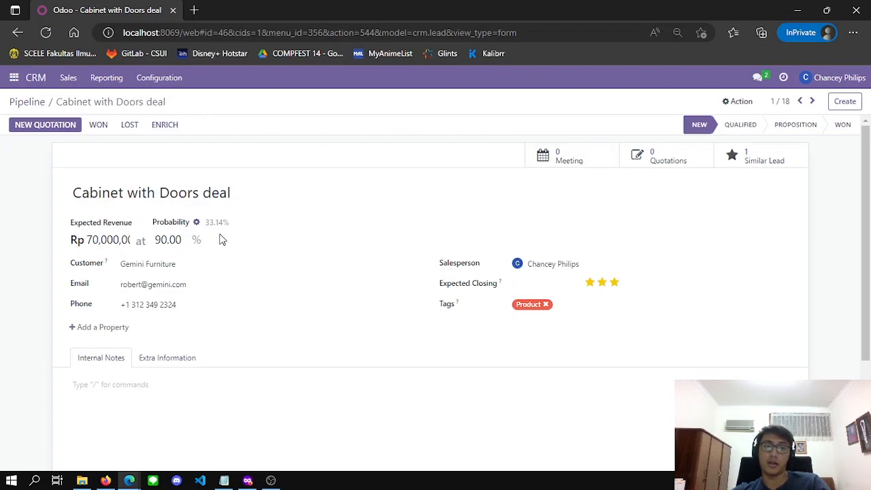
left_click(175, 239)
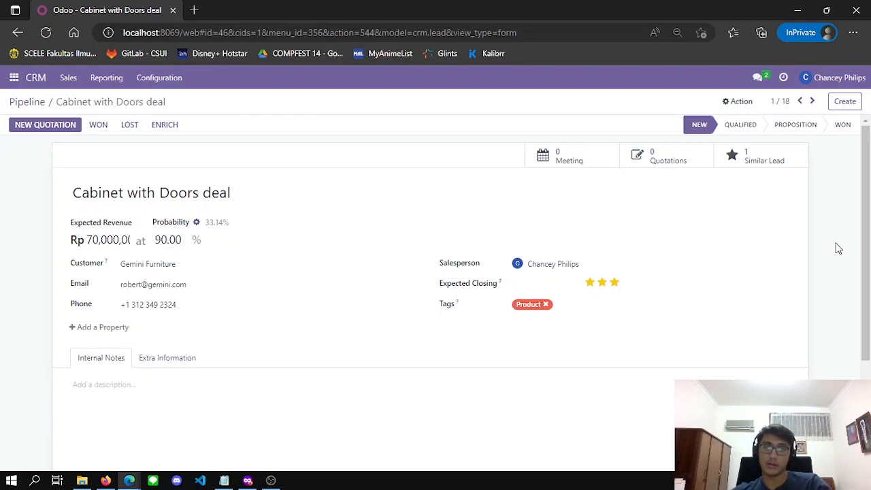
left_click(577, 308)
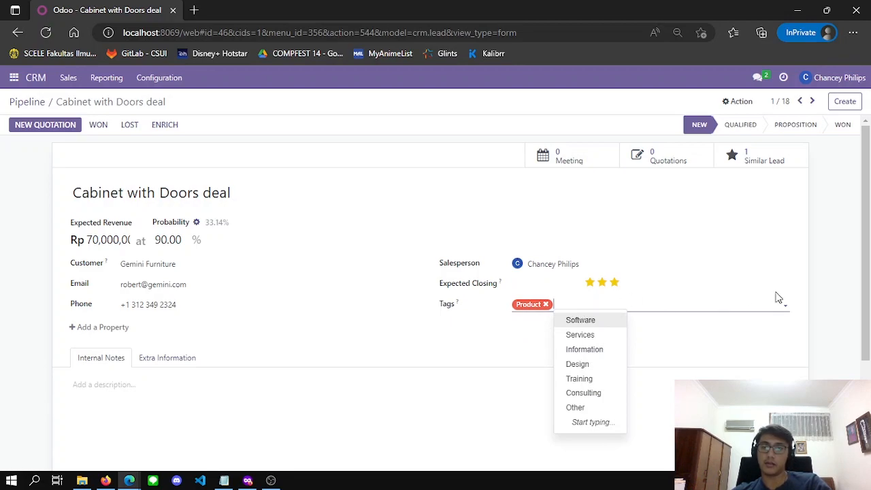
double_click(832, 278)
Reassign the Cabinet with Doors deal to a different salesperson
left_click(552, 264)
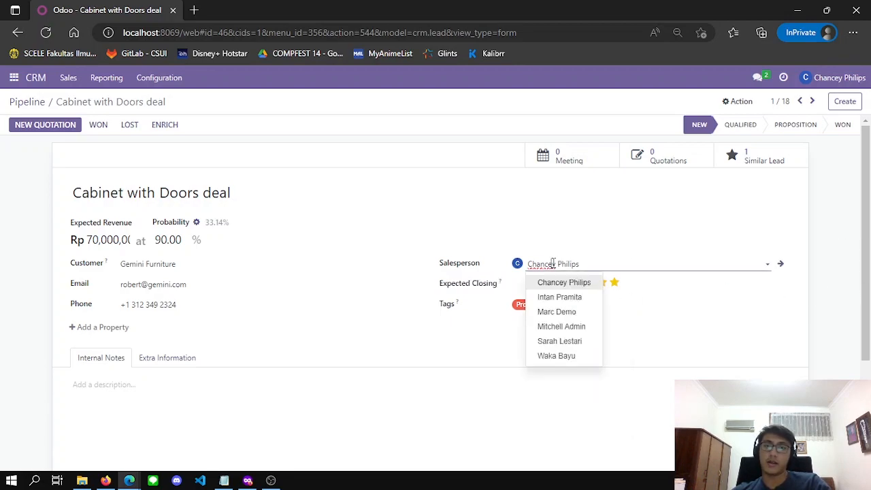
triple_click(560, 265)
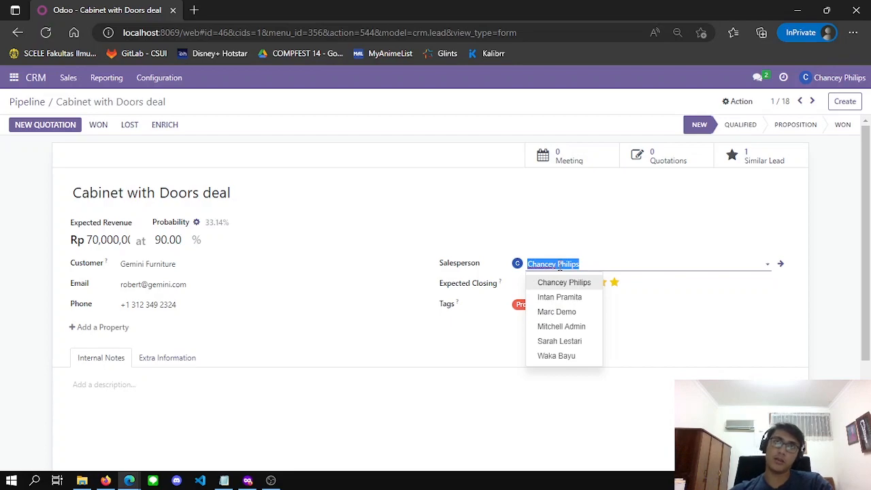
left_click(561, 341)
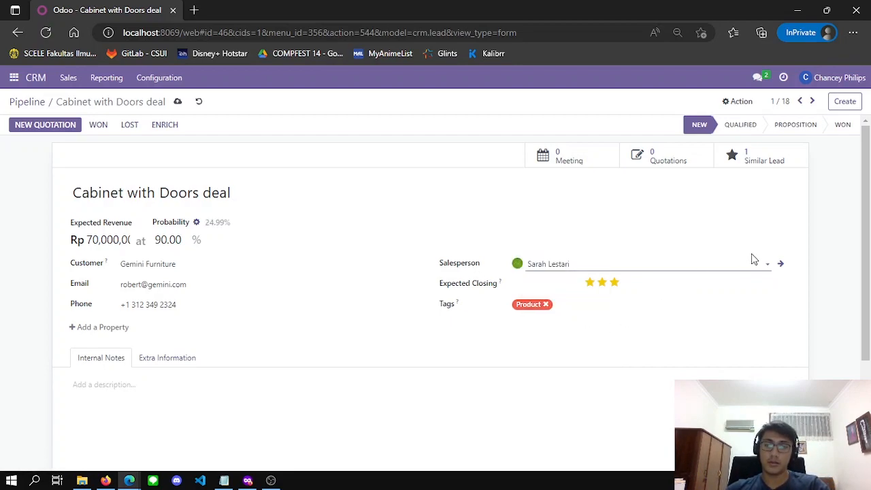
left_click(850, 218)
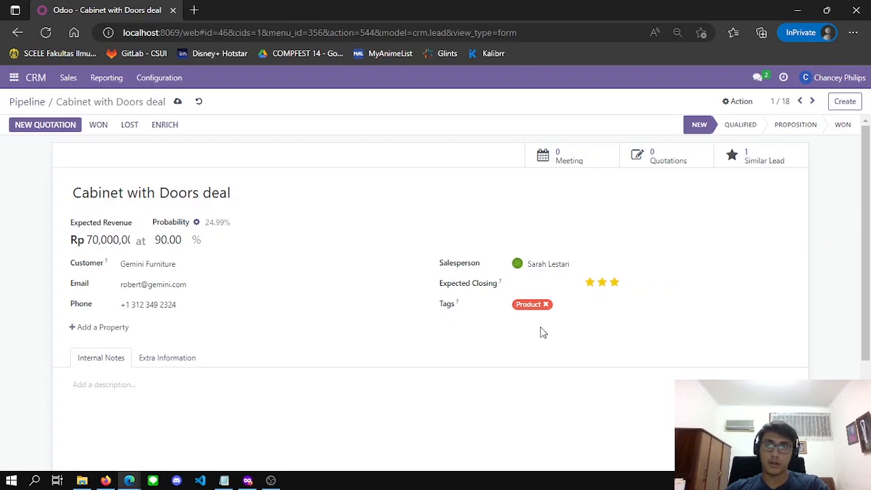
scroll(484, 340, "down", 2)
scroll(484, 339, "up", 2)
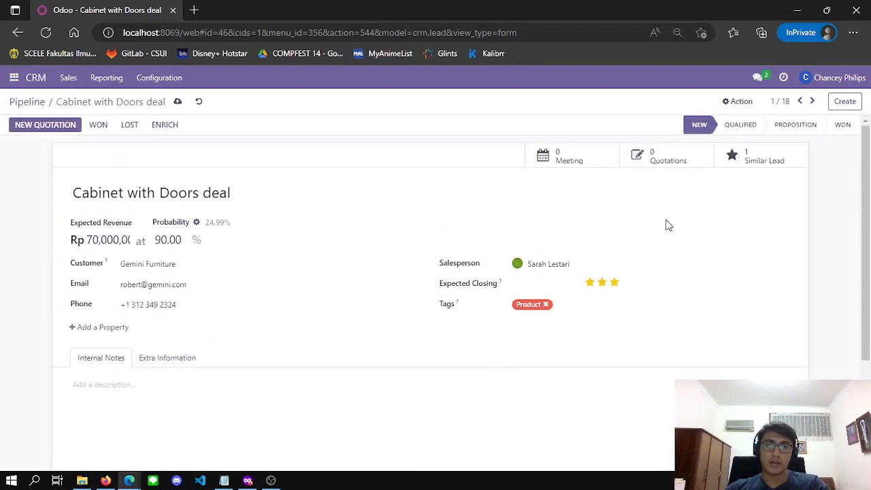
Start a quotation from the deal expiring 03/08/2023 with Immediate Payment terms
left_click(40, 127)
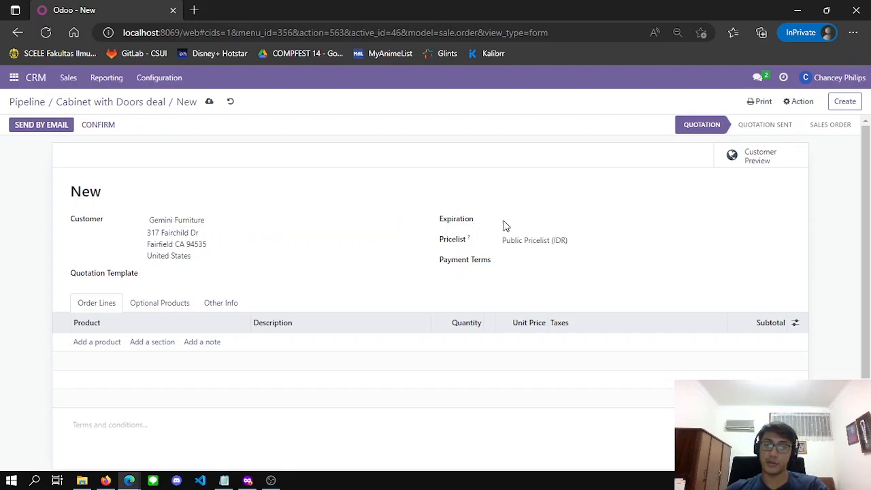
left_click(524, 221)
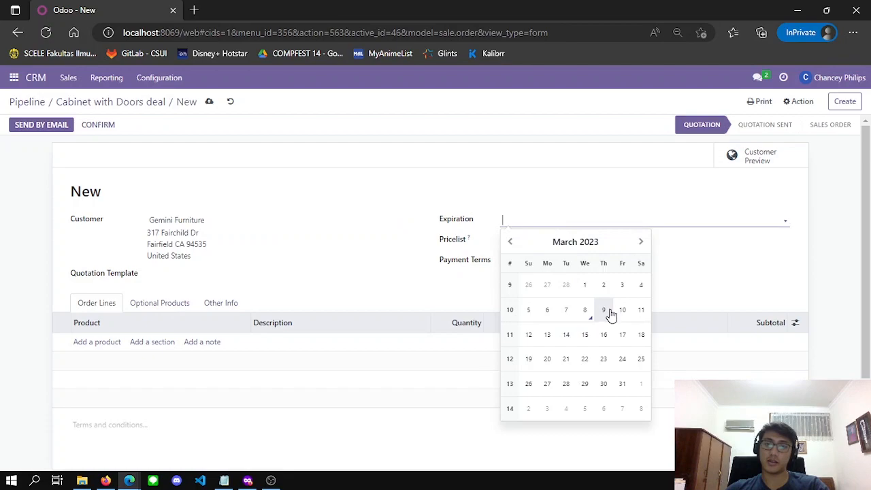
left_click(583, 314)
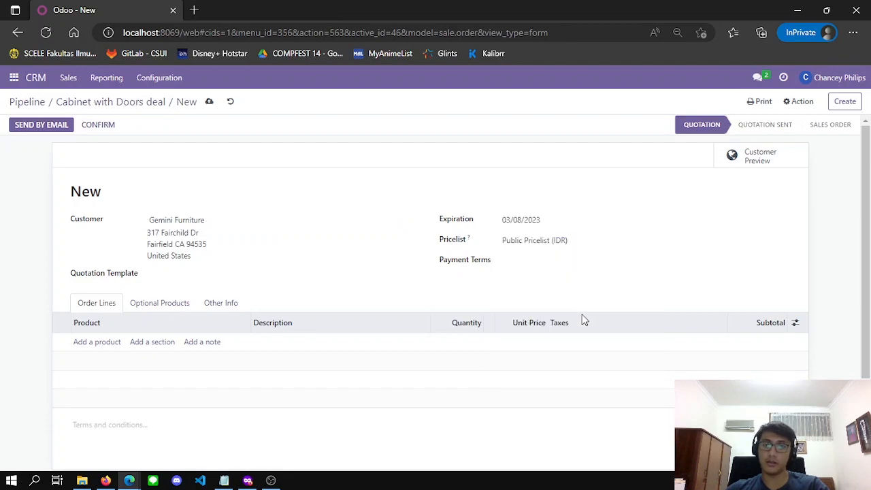
left_click(560, 265)
left_click(560, 278)
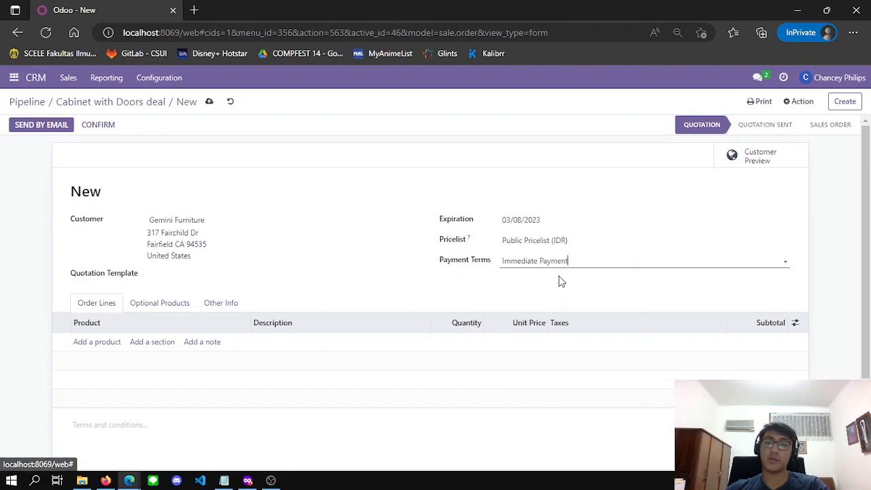
left_click(110, 343)
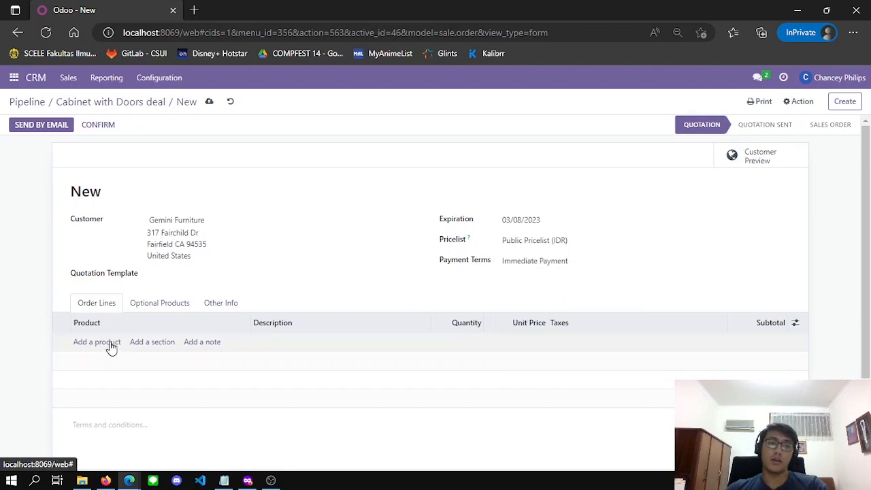
Add an order line of 45 Cabinet with Doors at 500,000.00 with 11% tax
left_click(111, 345)
type("cabinet")
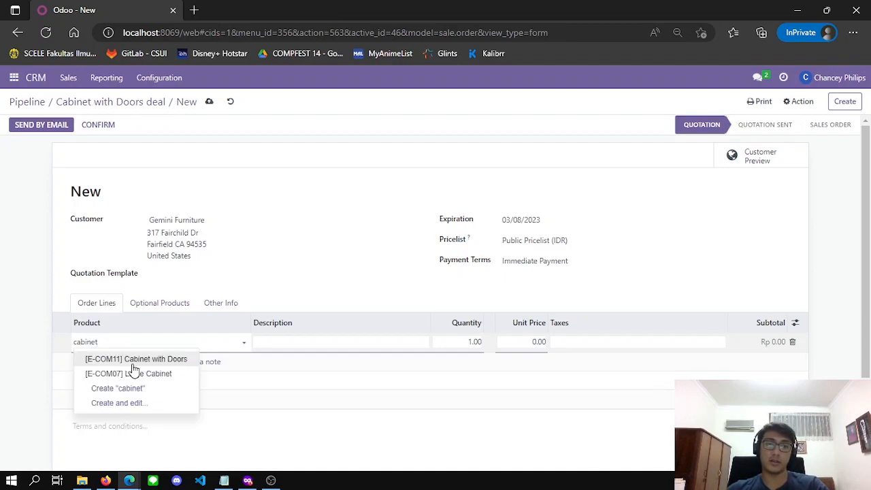
left_click(126, 359)
left_click(475, 339)
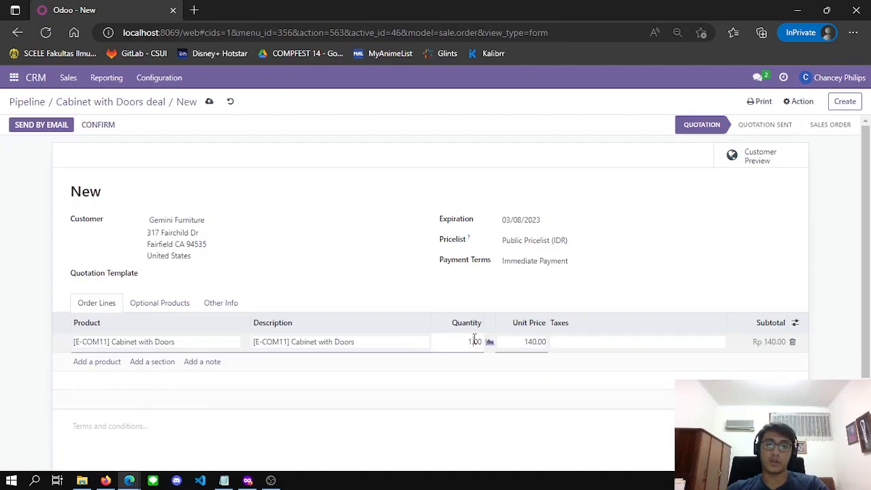
type("45")
key("Return")
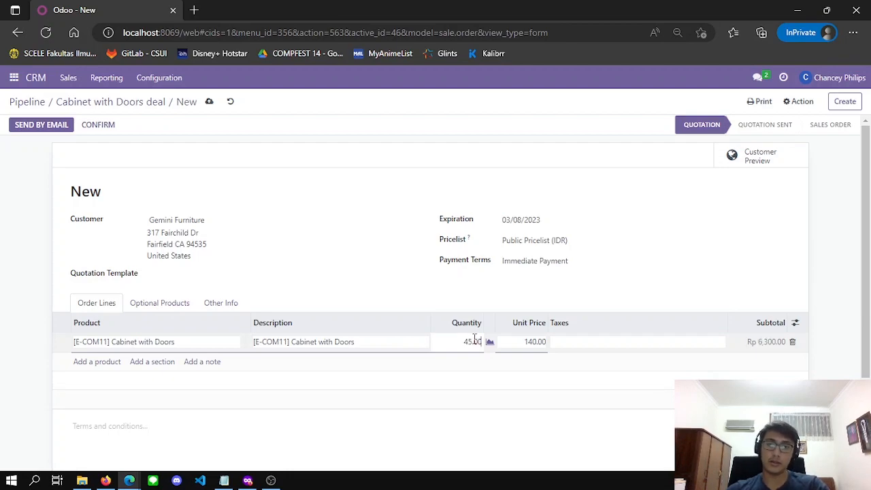
left_click(538, 342)
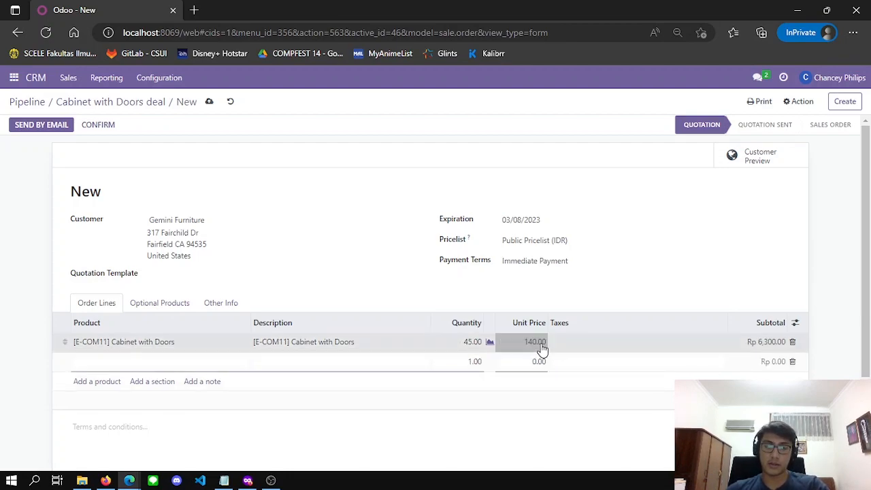
type("500000")
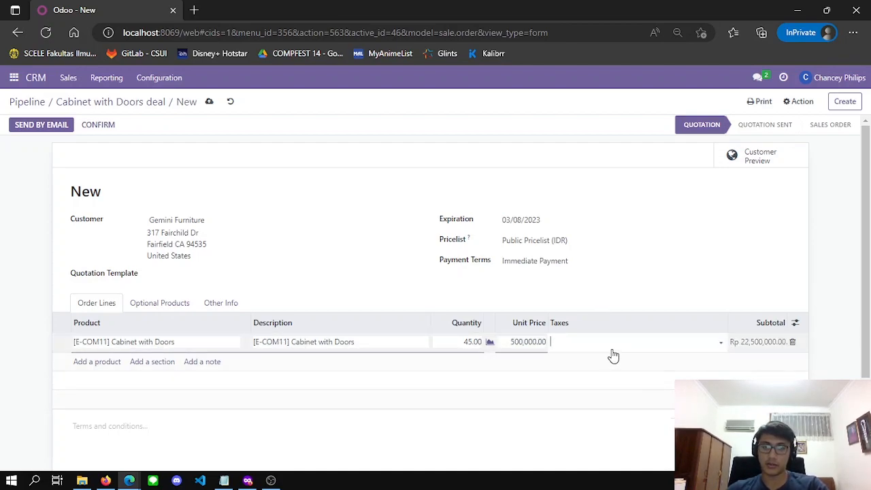
type("1")
left_click(570, 358)
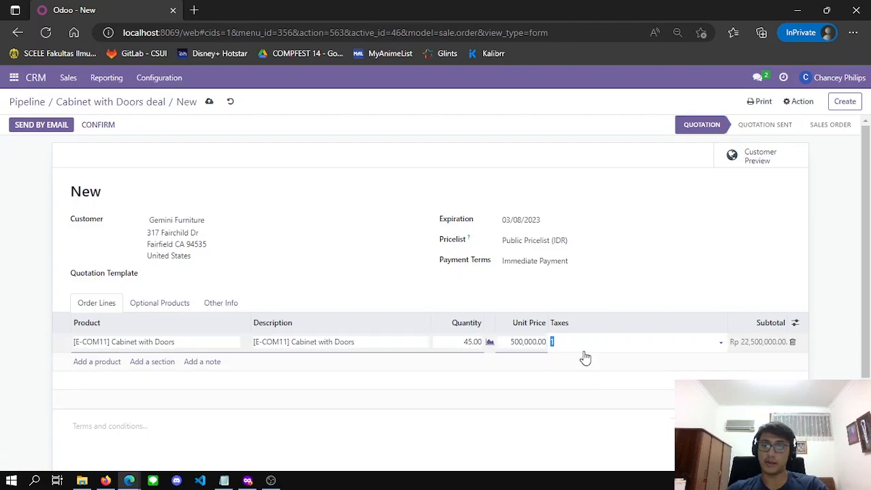
left_click(842, 349)
scroll(839, 274, "down", 2)
scroll(840, 275, "up", 2)
scroll(837, 272, "down", 2)
scroll(831, 299, "up", 2)
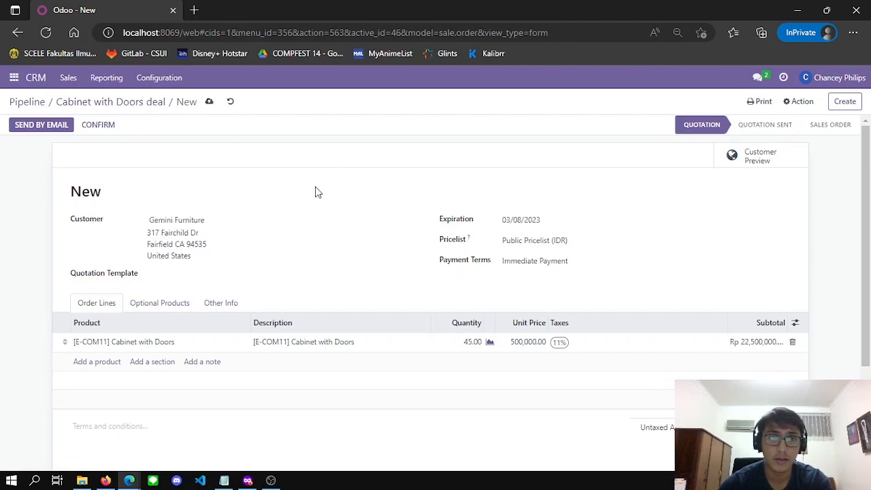
Save quotation S00028 on the deal, open it, then bring forward the window showing S00027
left_click(130, 107)
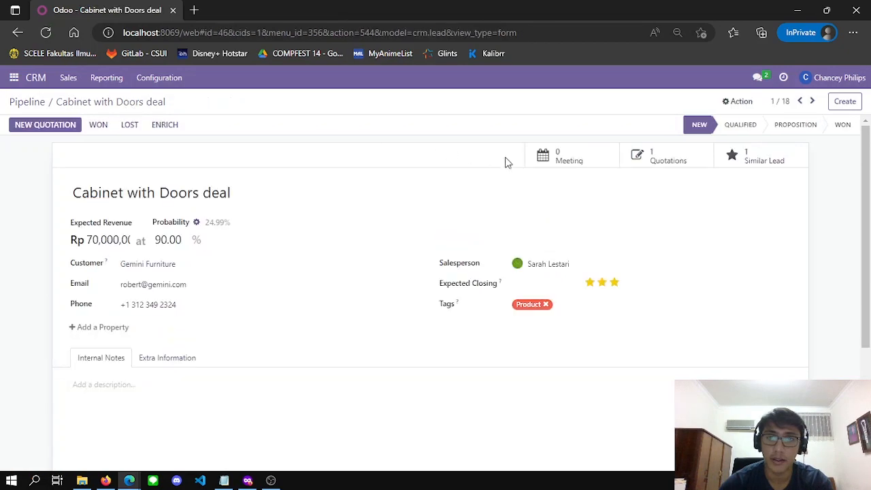
left_click(667, 162)
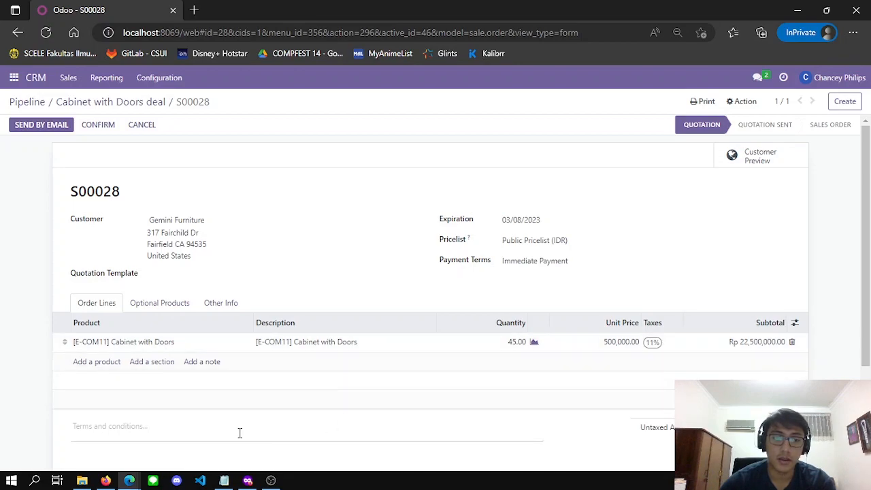
mouse_move(134, 481)
left_click(119, 438)
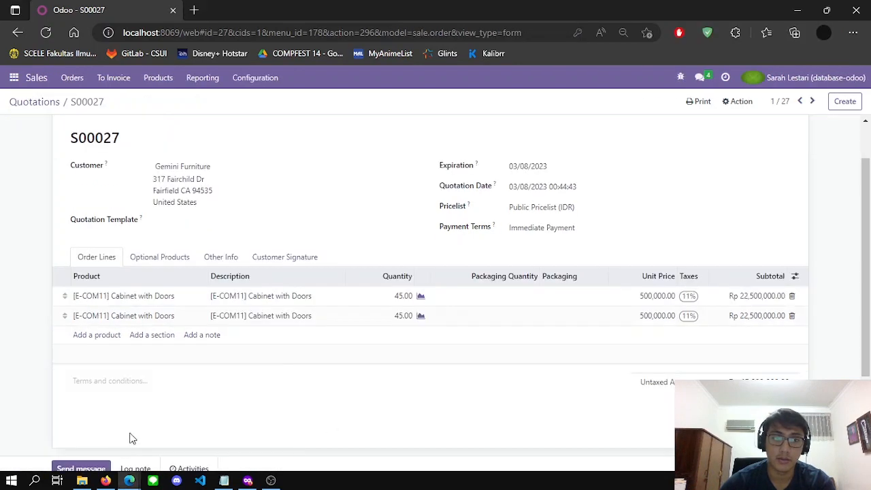
Open S00028 from the quotations list and start emailing it to the customer
left_click(48, 102)
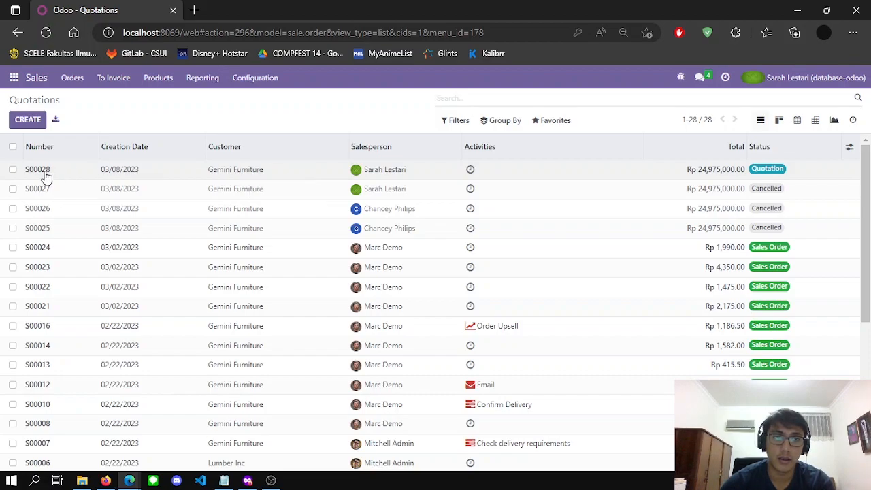
left_click(310, 179)
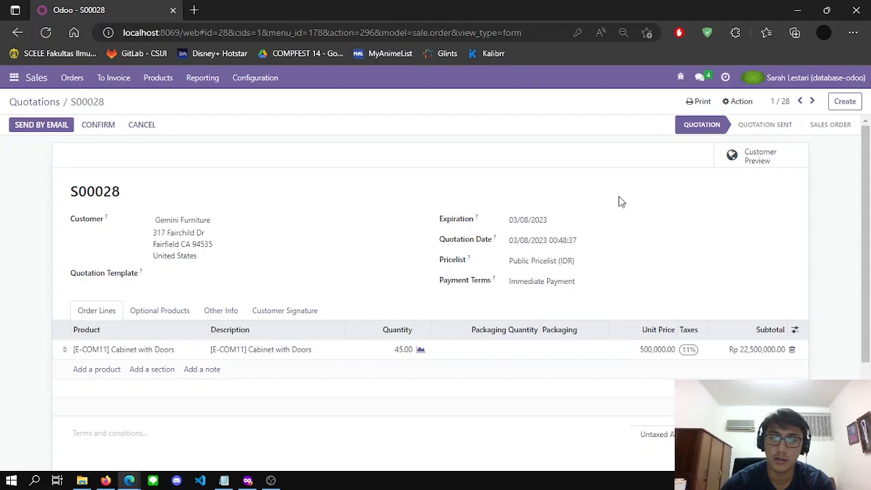
scroll(603, 229, "down", 1)
scroll(229, 205, "up", 1)
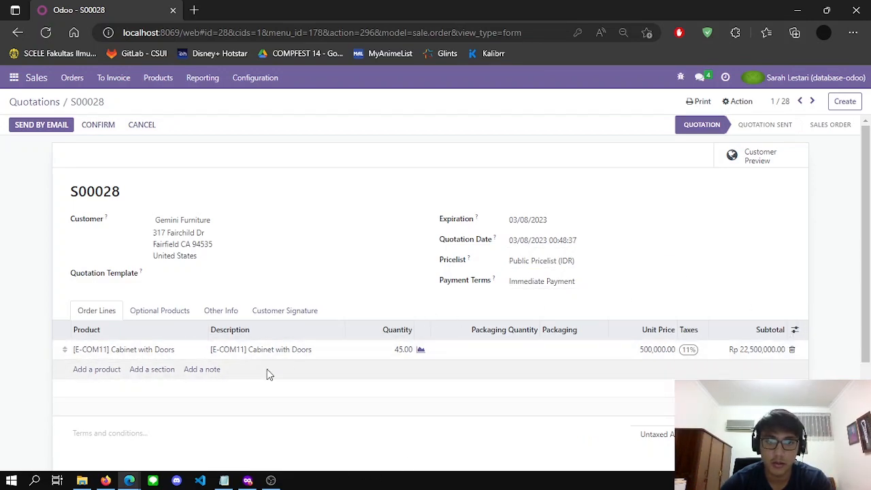
left_click(43, 125)
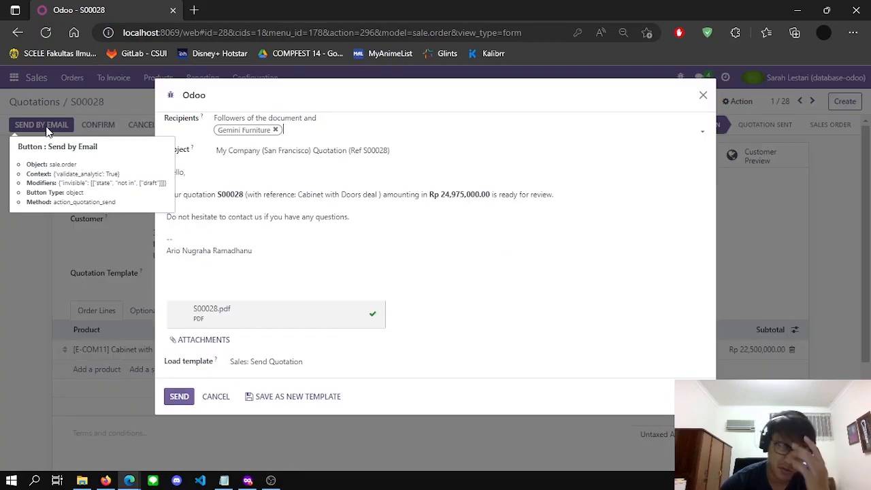
Review the email body and send S00028 with its PDF to Gemini Furniture
left_click(455, 253)
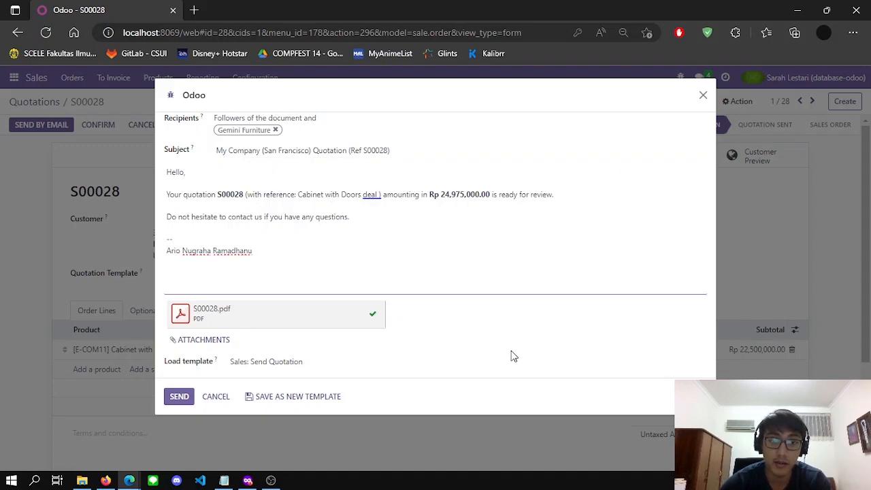
left_click(180, 397)
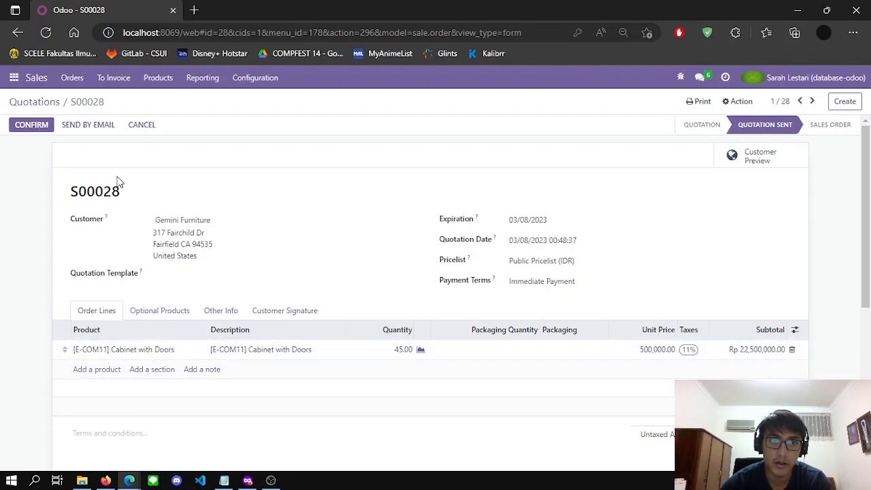
scroll(480, 263, "down", 3)
scroll(496, 270, "up", 3)
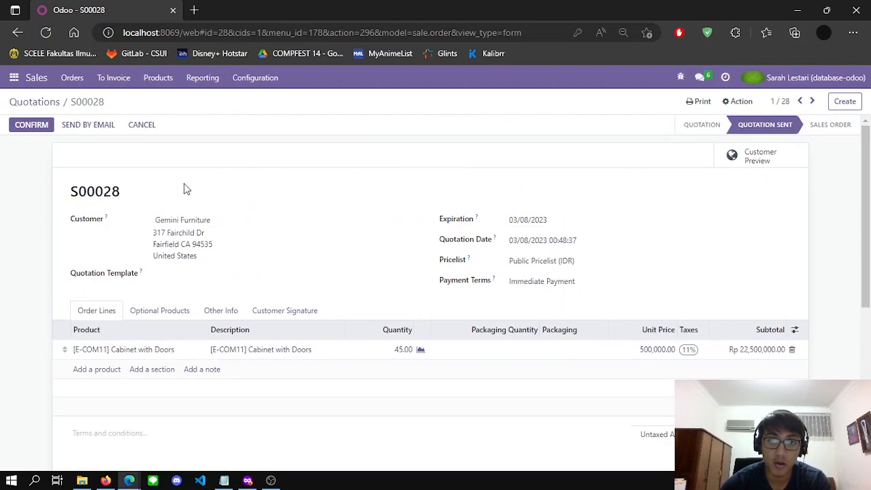
Confirm S00028 as a sales order, then switch to the browser window with the Invoices list
left_click(29, 130)
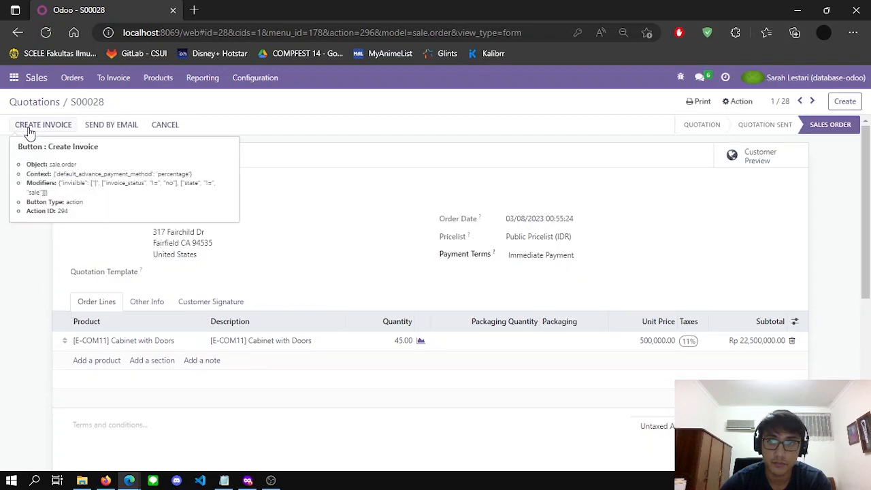
scroll(685, 224, "down", 2)
scroll(762, 215, "up", 2)
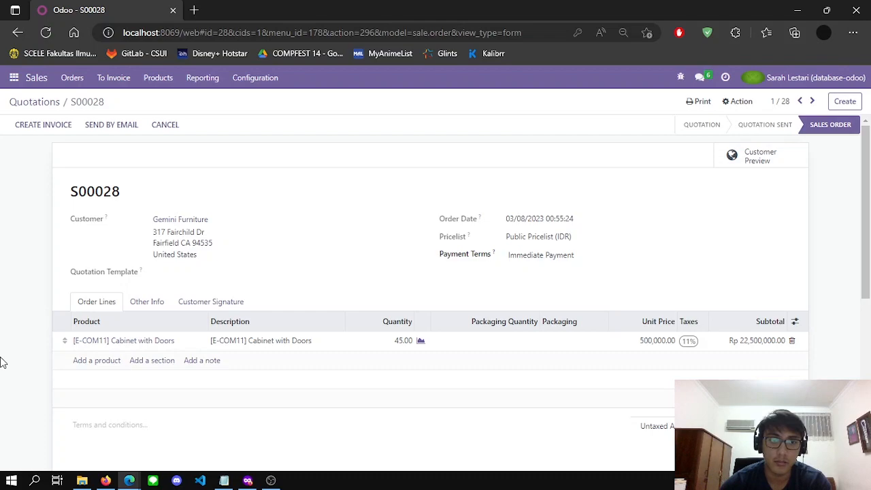
left_click(106, 480)
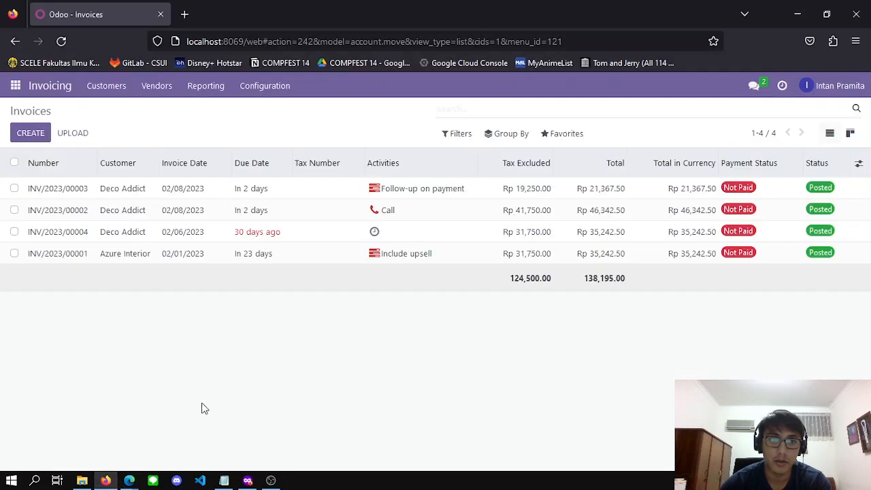
Refresh the Inventory overview and open Gemini Furniture's delivery order WH/OUT/00014 from Delivery Orders
left_click(247, 481)
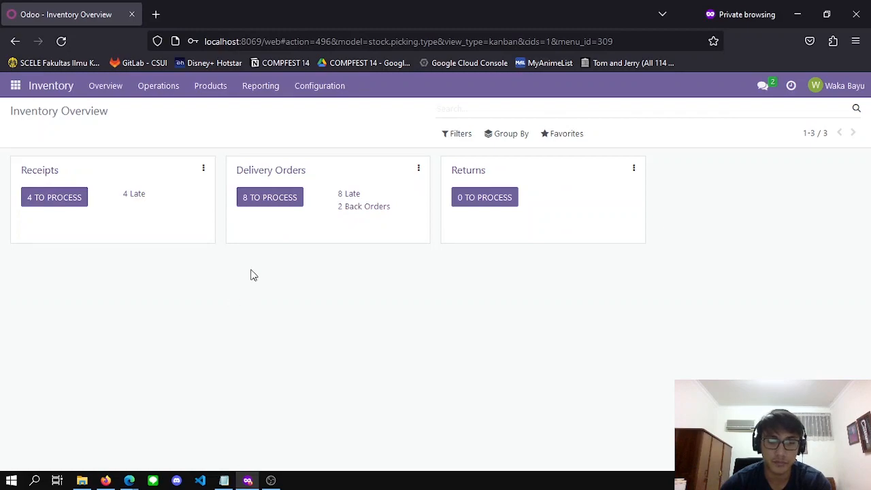
key("F5")
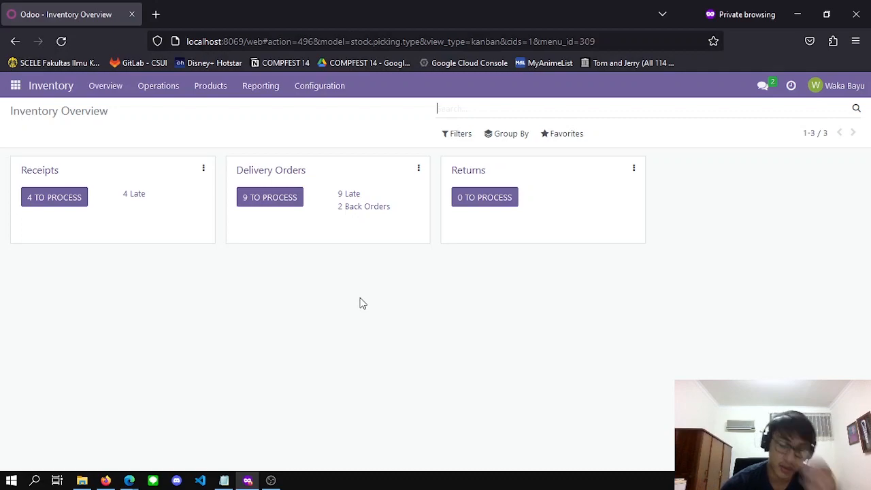
left_click(304, 178)
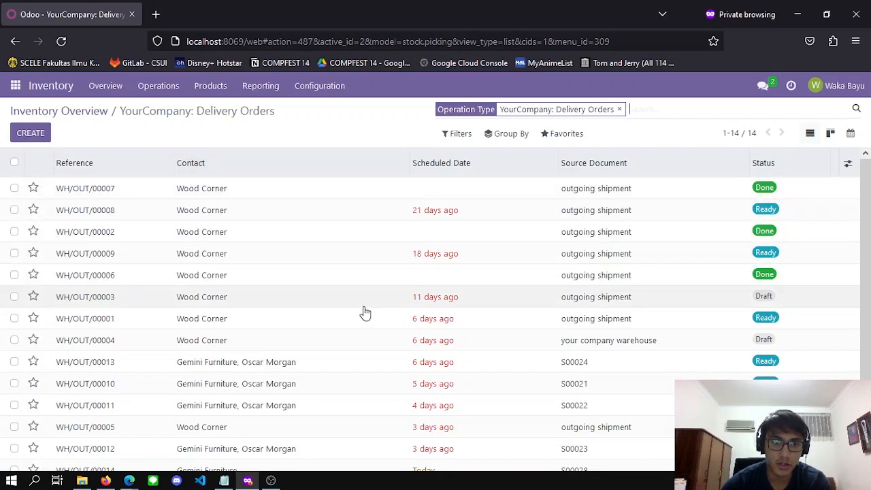
scroll(364, 311, "down", 1)
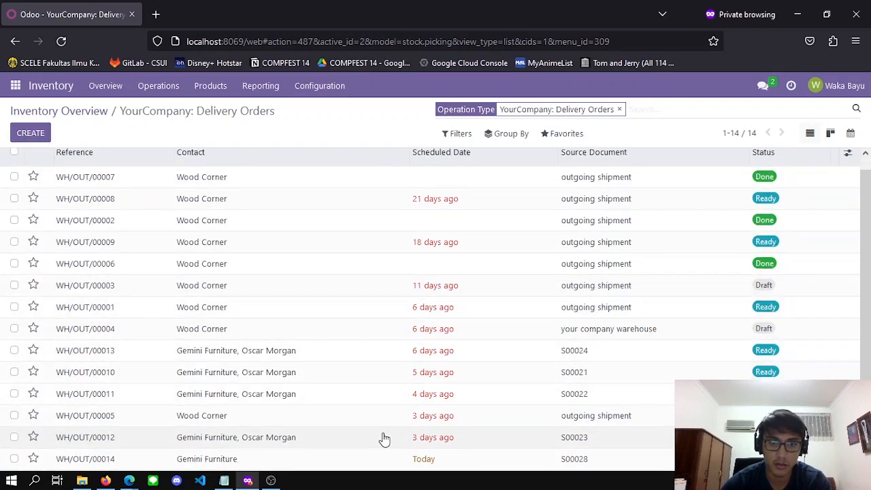
scroll(233, 276, "up", 1)
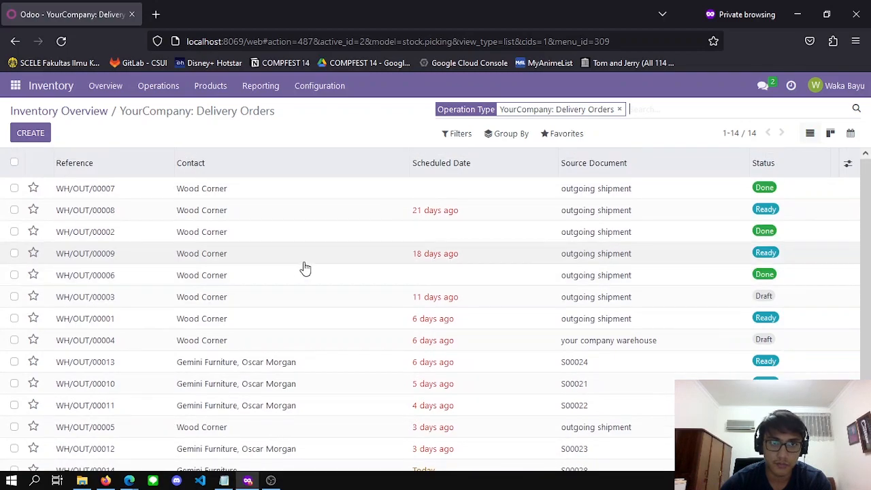
scroll(300, 293, "down", 1)
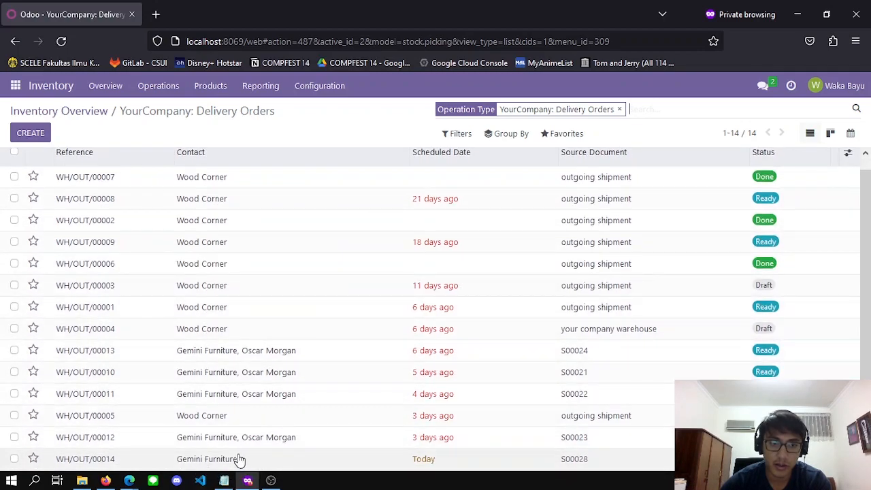
left_click(307, 460)
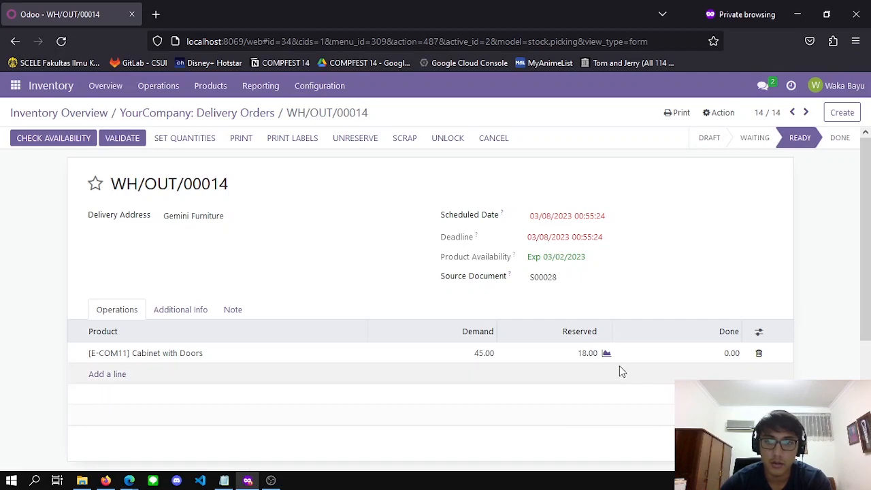
Record 45 done Cabinets with Doors on WH/OUT/00014, drop the empty line, and validate
scroll(666, 347, "down", 2)
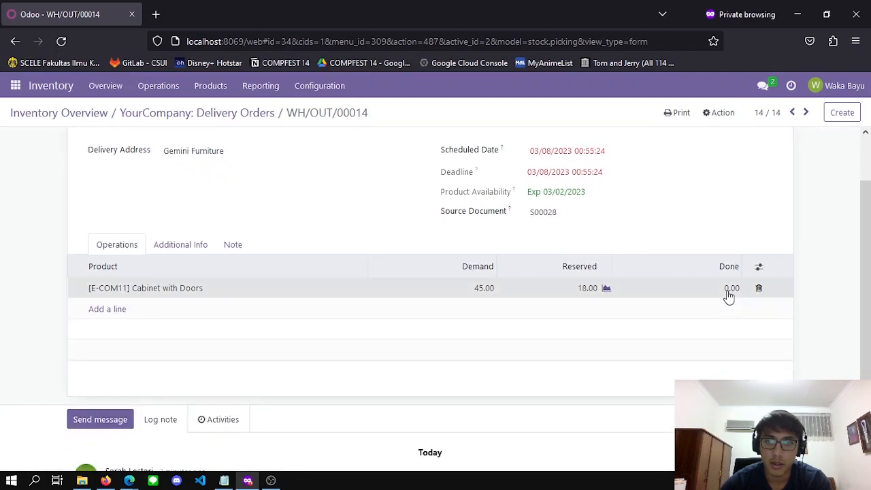
left_click(728, 292)
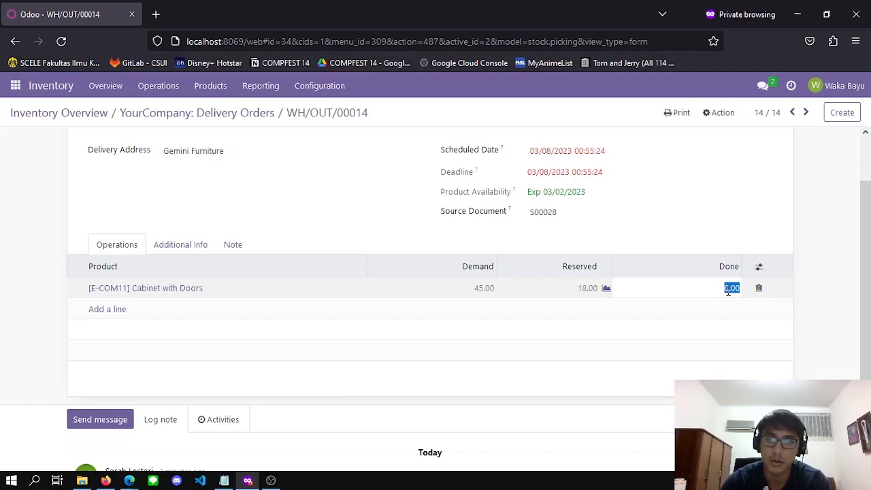
type("45")
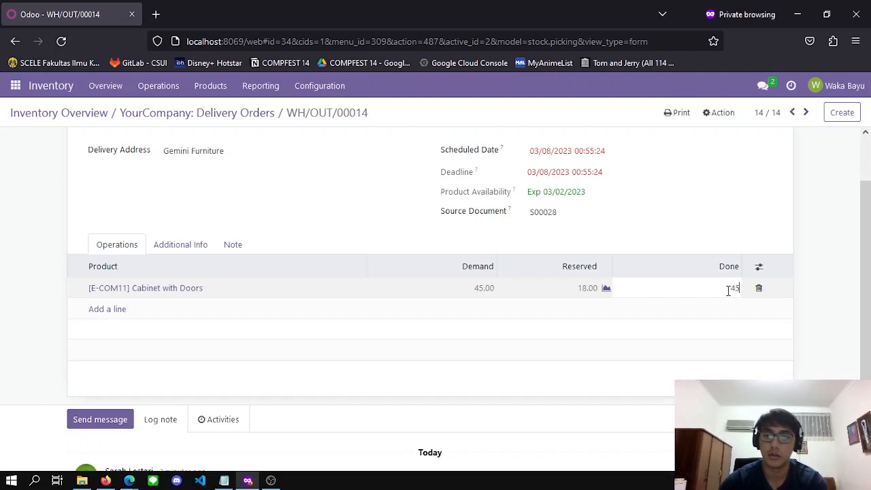
key("Return")
left_click(842, 242)
scroll(282, 351, "up", 2)
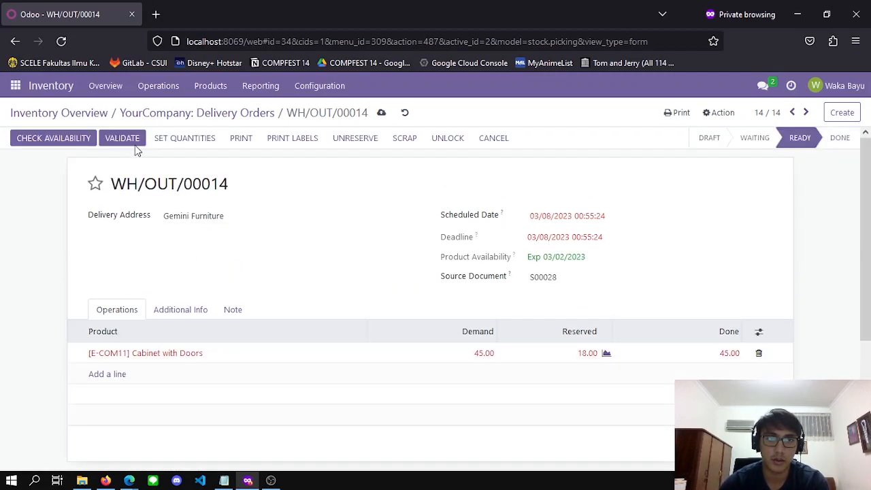
left_click(132, 138)
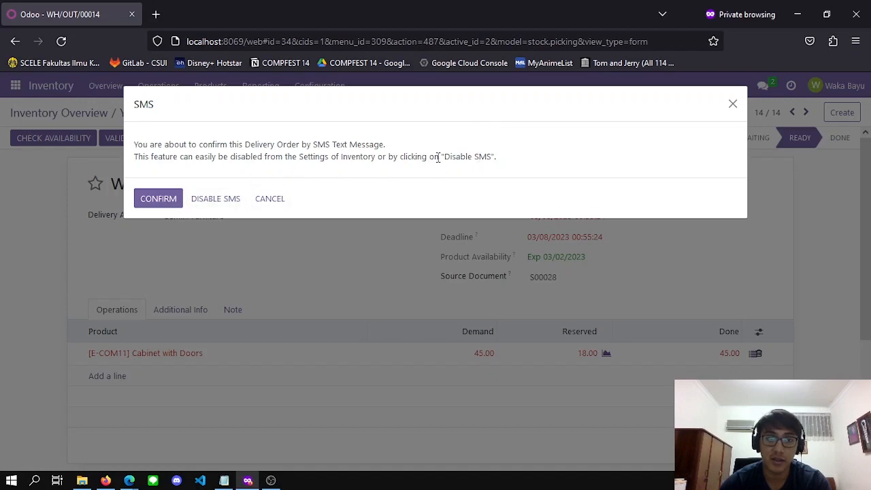
Confirm the WH/OUT/00014 validation so 45 units are delivered, then bring up sales order S00028
left_click(182, 197)
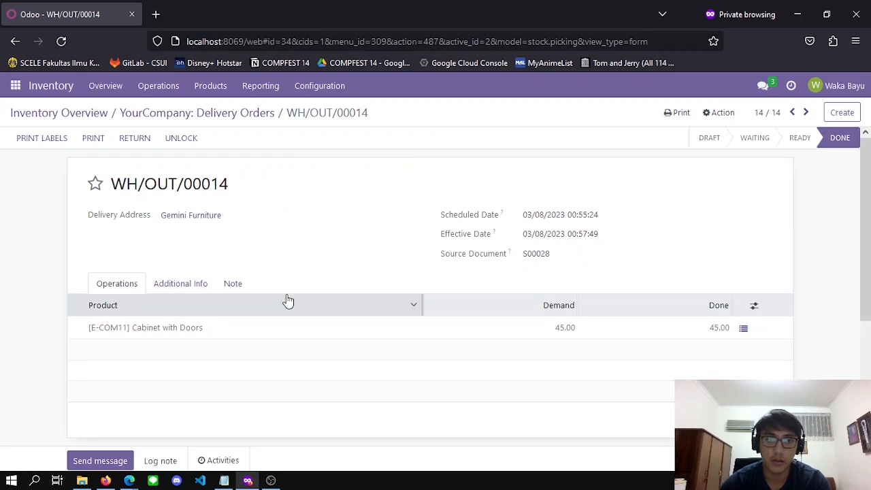
scroll(286, 298, "down", 1)
scroll(287, 312, "up", 1)
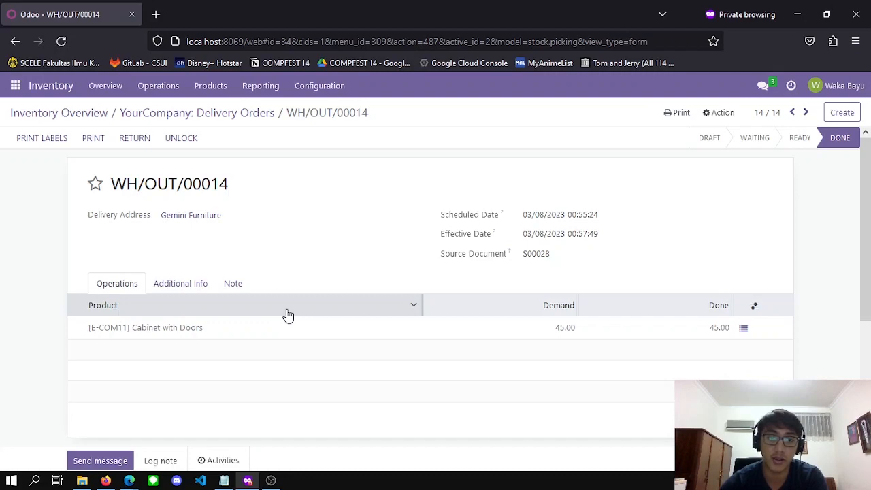
left_click(248, 481)
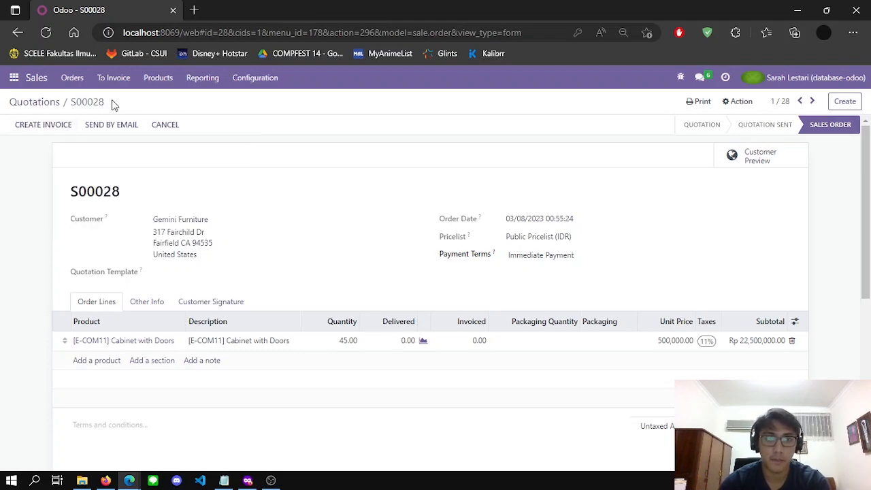
Refresh S00028 and create a regular draft invoice for Rp 22,500,000.00, then return to the Invoices list
key("F5")
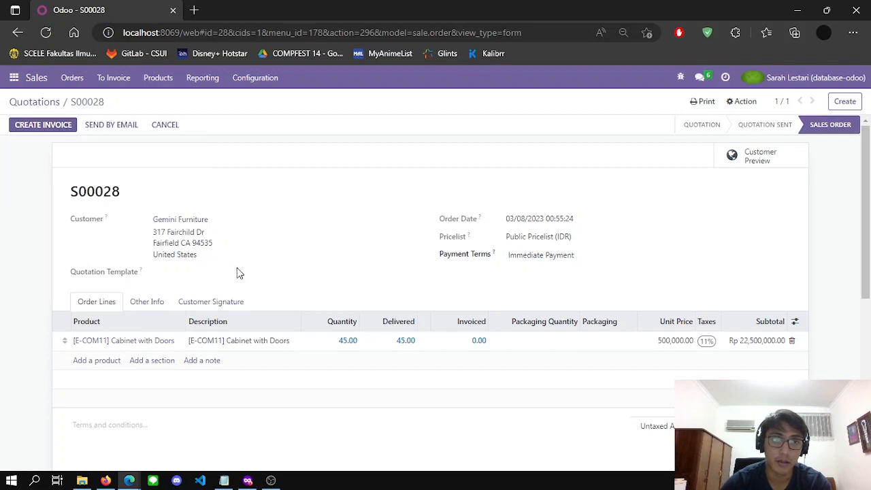
left_click(54, 132)
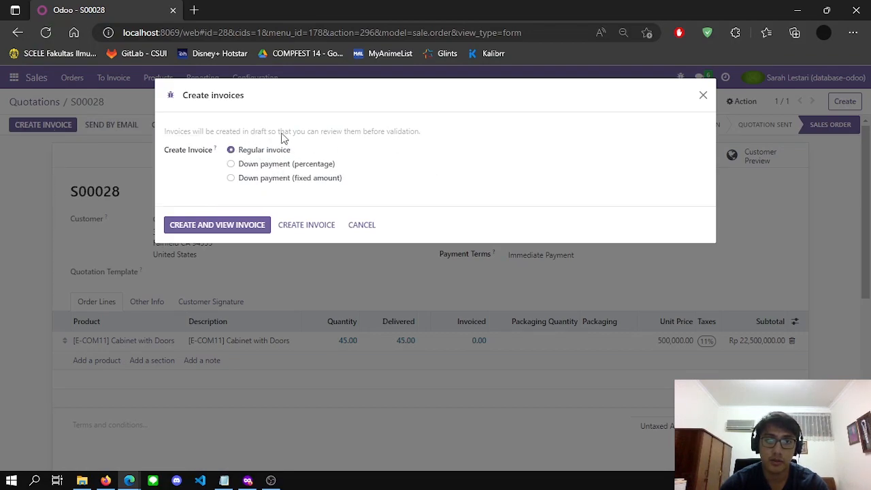
left_click(234, 226)
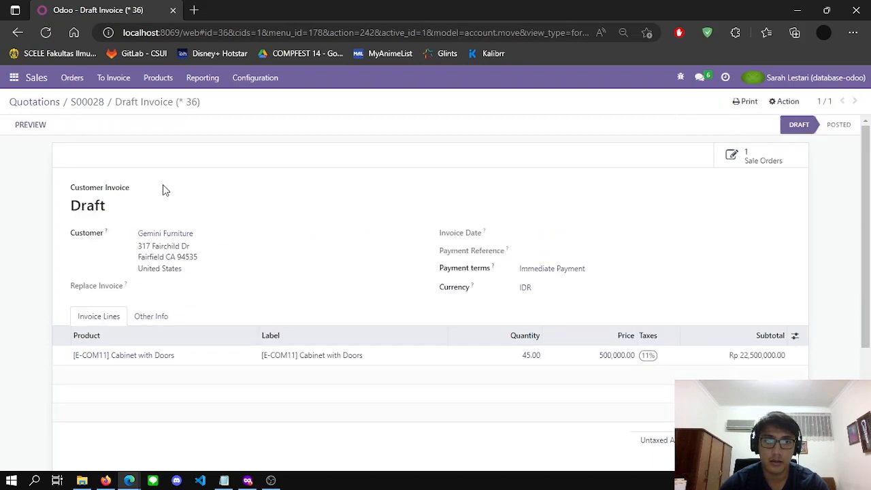
scroll(472, 192, "down", 1)
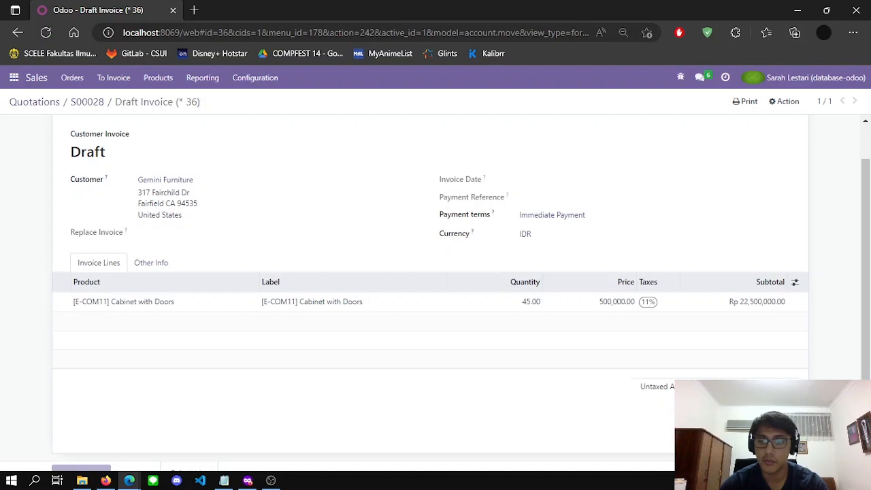
scroll(832, 349, "up", 2)
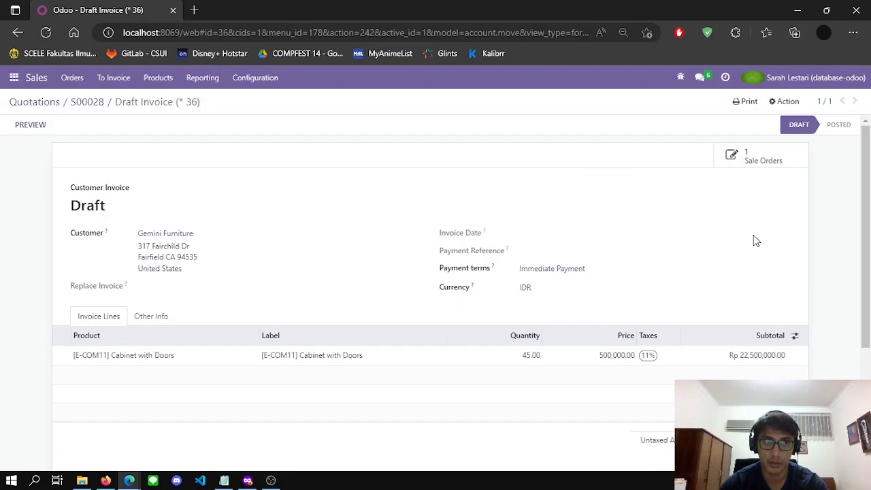
left_click(106, 480)
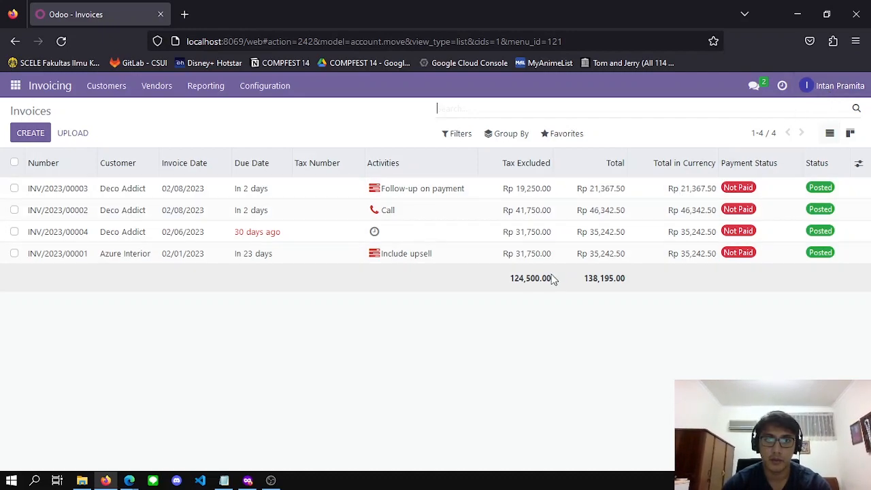
Refresh the Invoices list and open Gemini Furniture's draft invoice for 45 Cabinets with Doors at 500,000.00
key("F5")
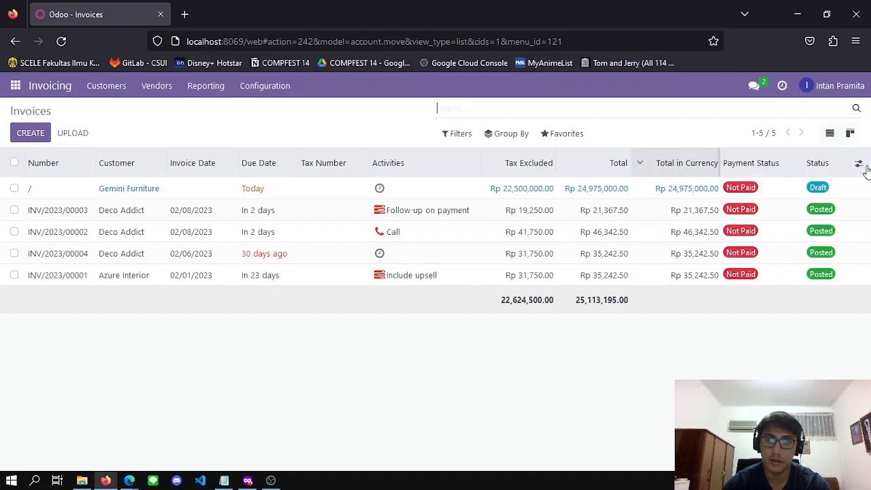
left_click(313, 194)
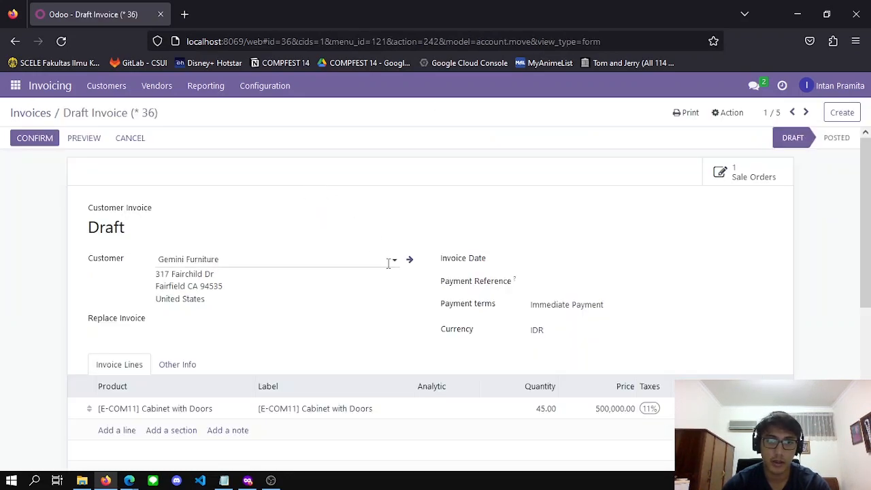
scroll(389, 263, "down", 2)
scroll(443, 318, "up", 1)
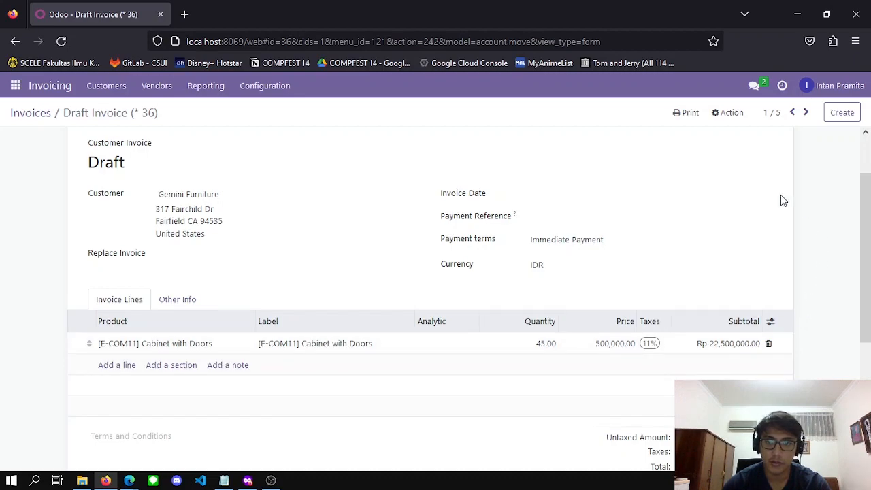
scroll(102, 208, "up", 2)
scroll(732, 218, "down", 1)
scroll(732, 219, "up", 1)
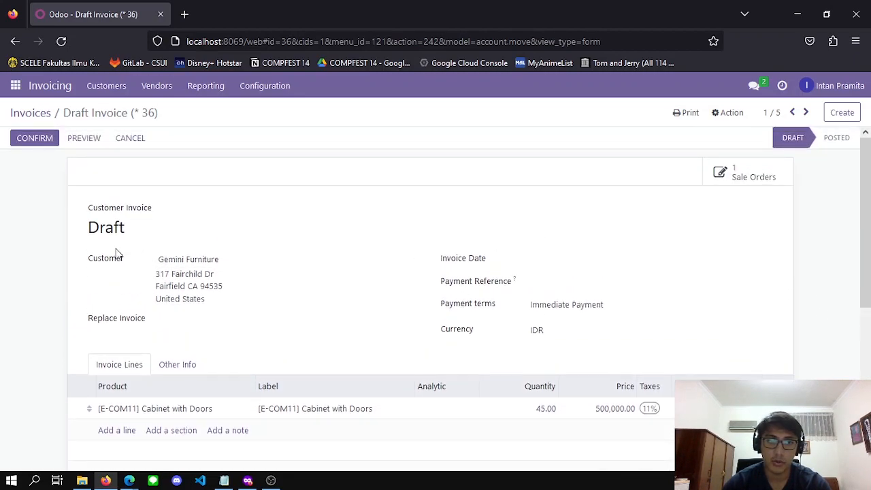
Post the invoice as INV/2023/00005 and start a Rp 24,975,000.00 Bank payment for it
left_click(34, 146)
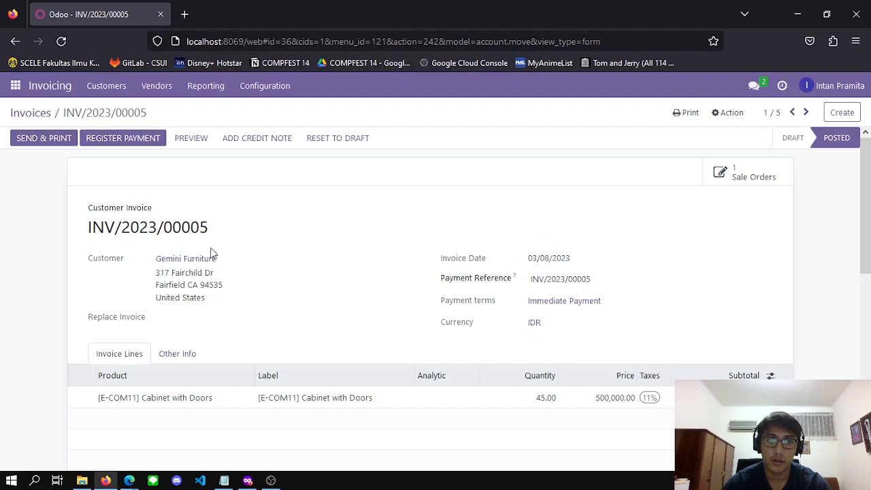
left_click_drag(89, 227, 227, 229)
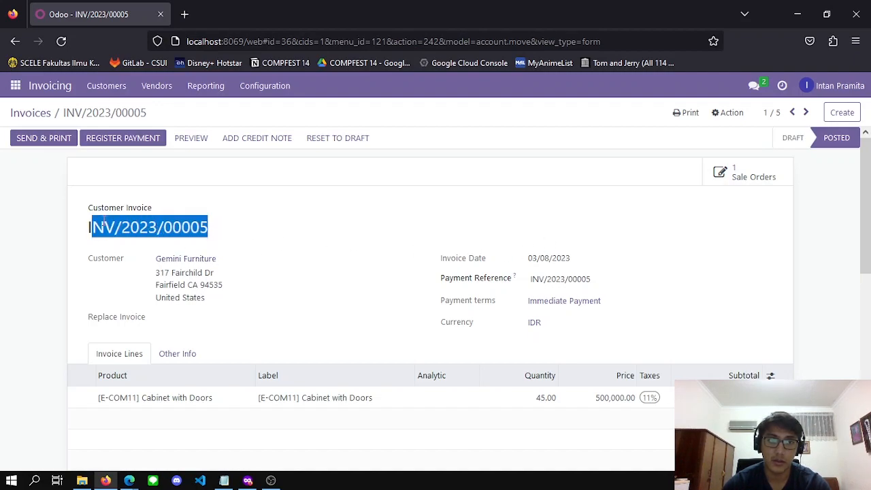
left_click(88, 229)
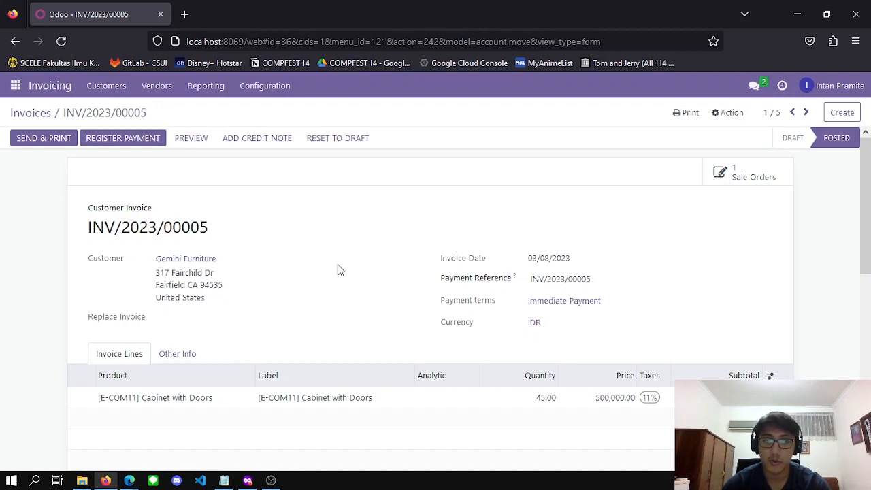
left_click(133, 139)
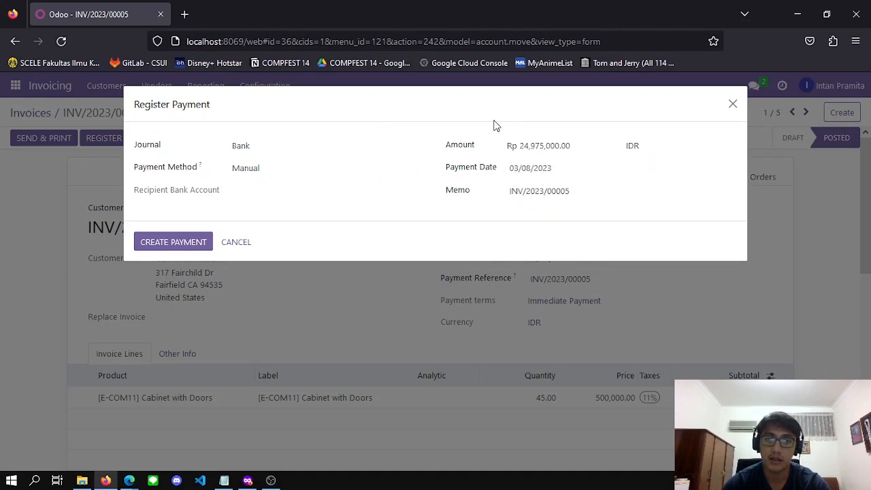
Create the Rp 24,975,000.00 Bank payment so INV/2023/00005 is marked Paid
left_click(196, 247)
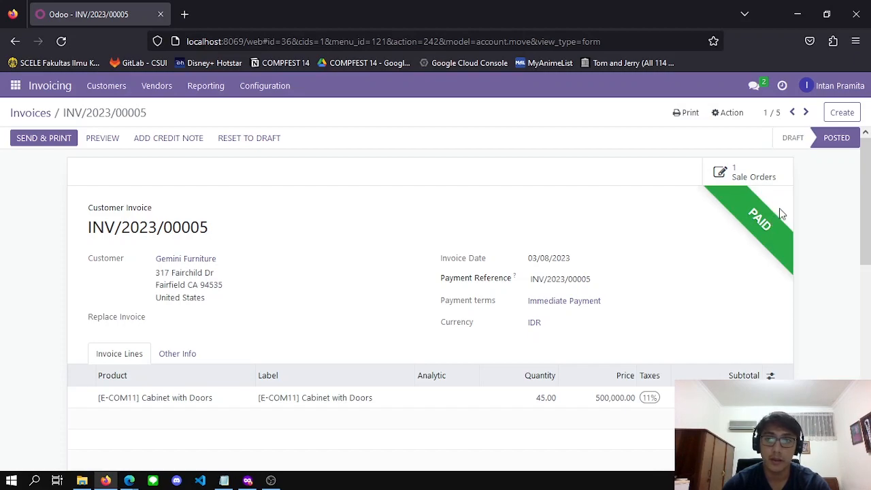
scroll(869, 224, "down", 1)
scroll(869, 224, "up", 1)
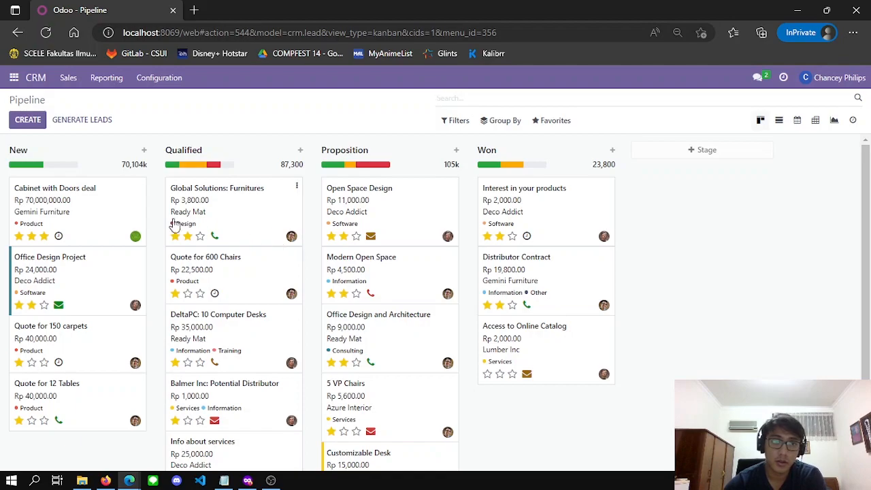
Open the Cabinet with Doors deal, mark it Won at 100% probability, and dismiss the error dialog
left_click(110, 214)
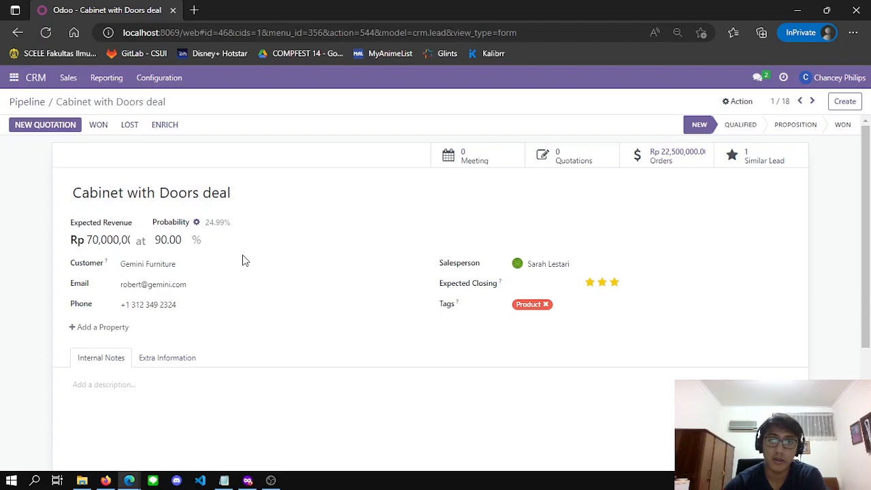
left_click(98, 126)
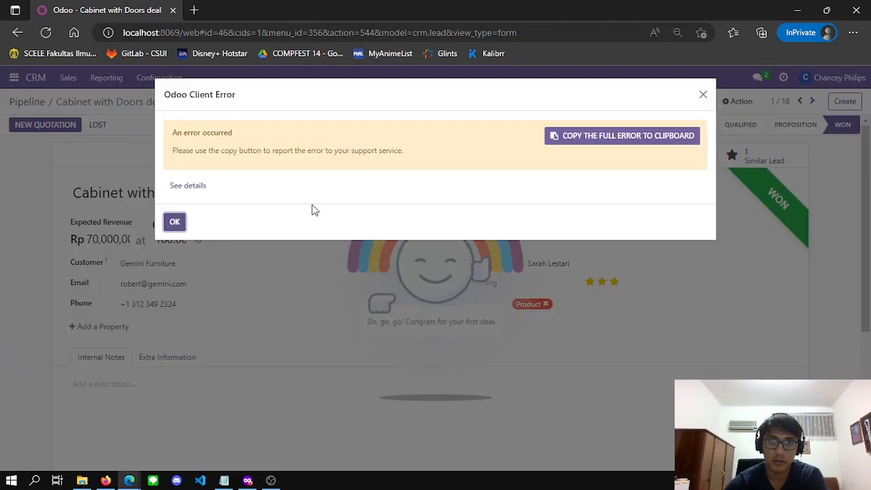
left_click(176, 223)
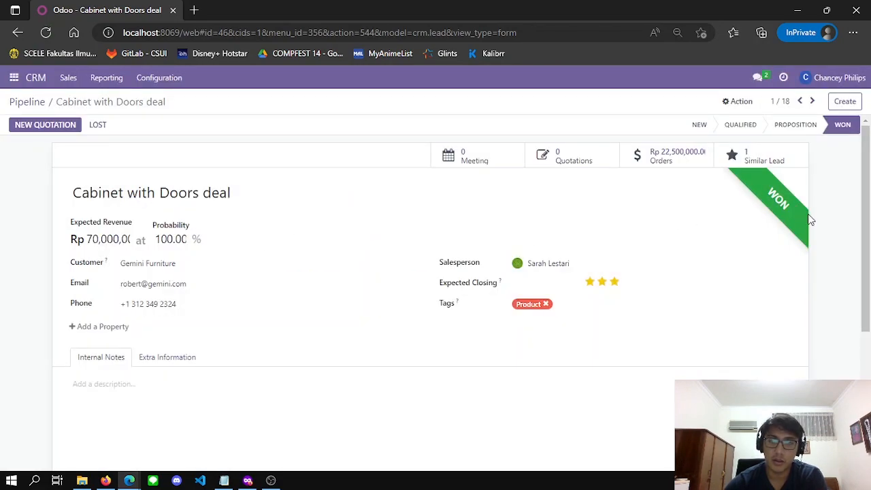
scroll(867, 219, "down", 1)
scroll(867, 219, "up", 1)
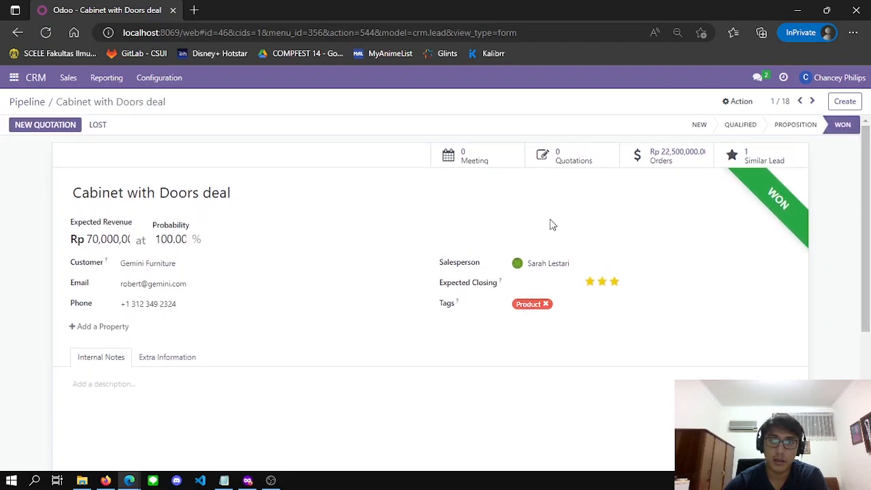